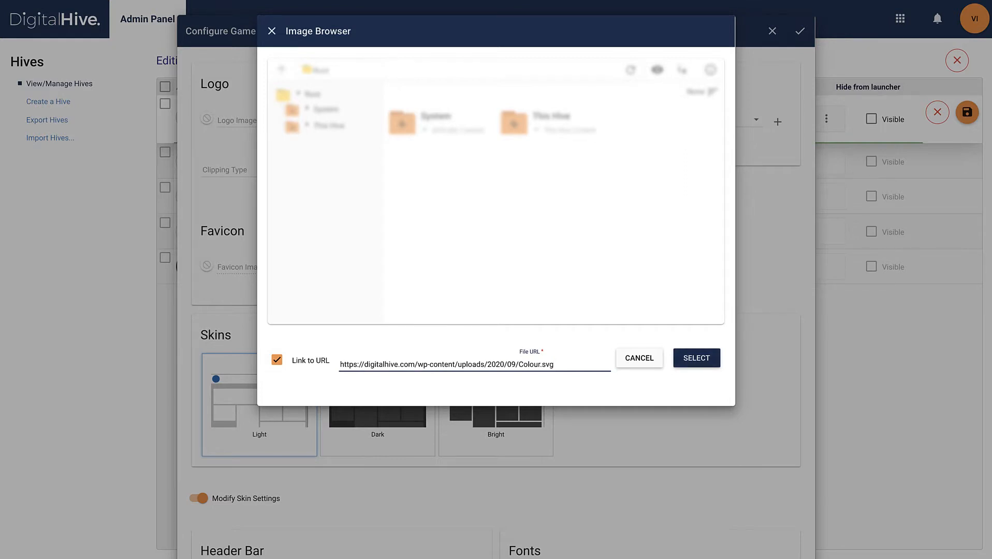
Apply the linked Colour.svg file as the logo image and choose the Digital Hive (custom) color palette.
left_click(697, 357)
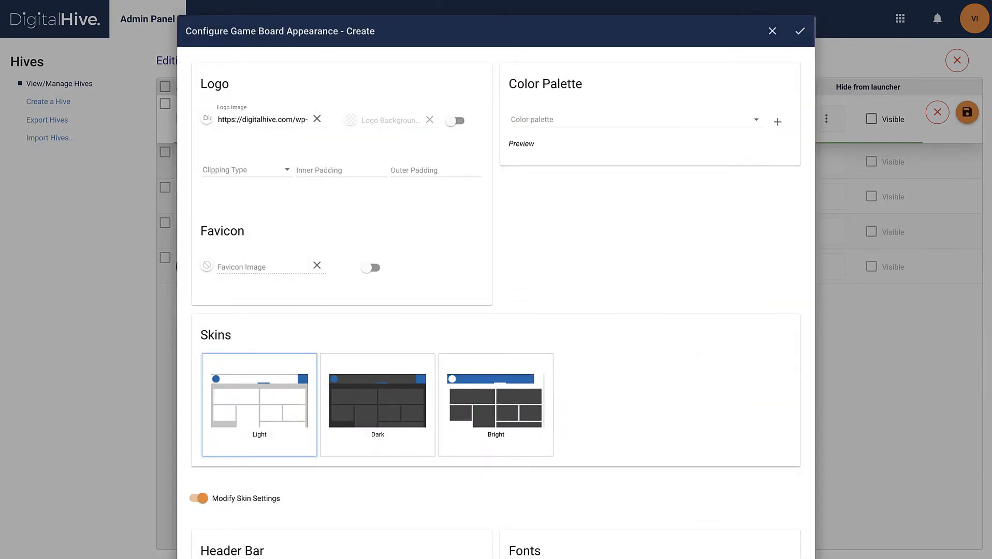
left_click(756, 119)
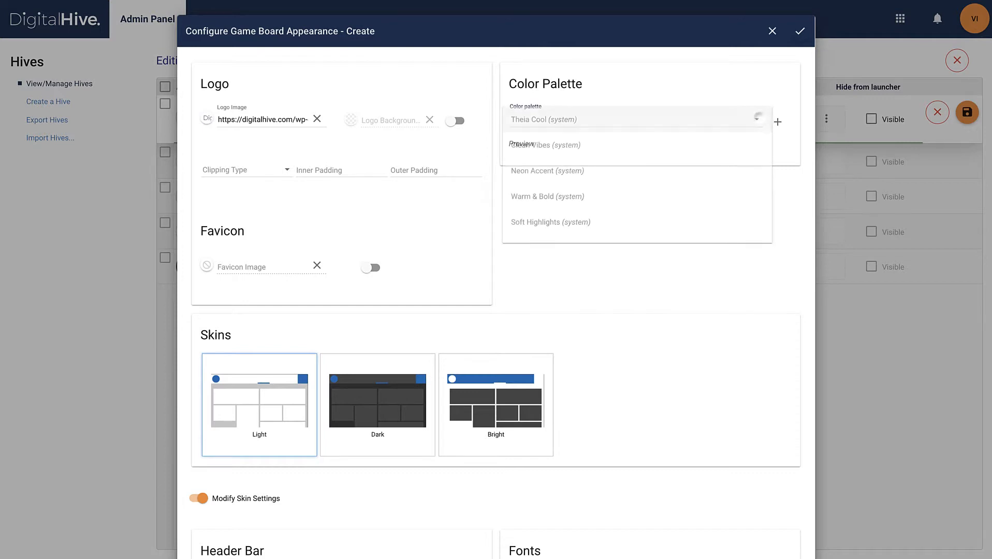
scroll(637, 181, "down", 2)
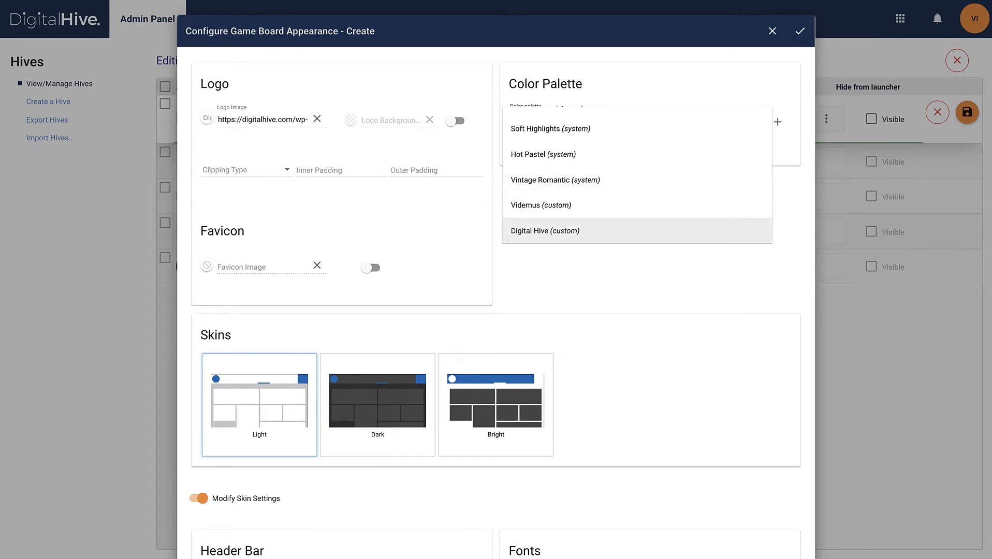
left_click(567, 230)
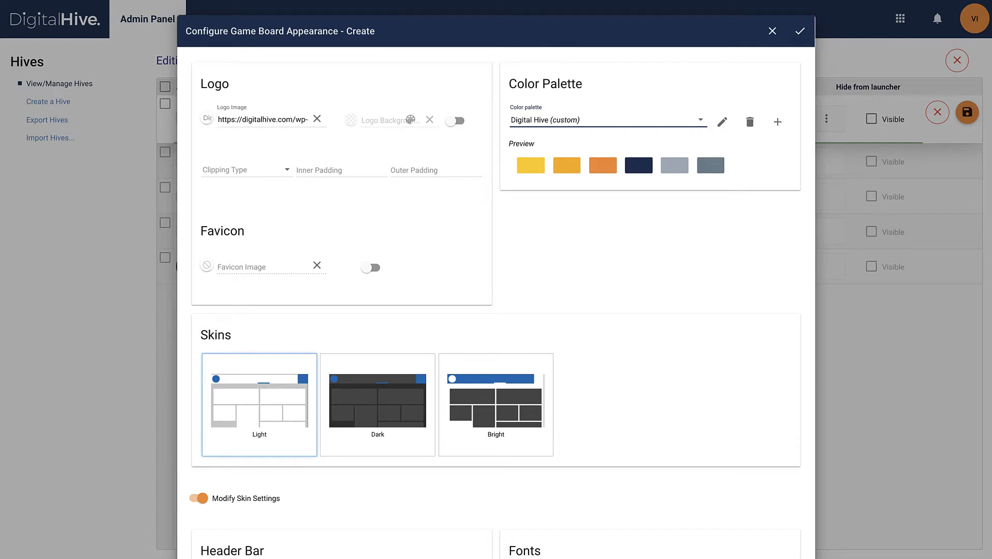
Turn off the title's visibility in the header bar skin settings.
scroll(496, 280, "down", 1)
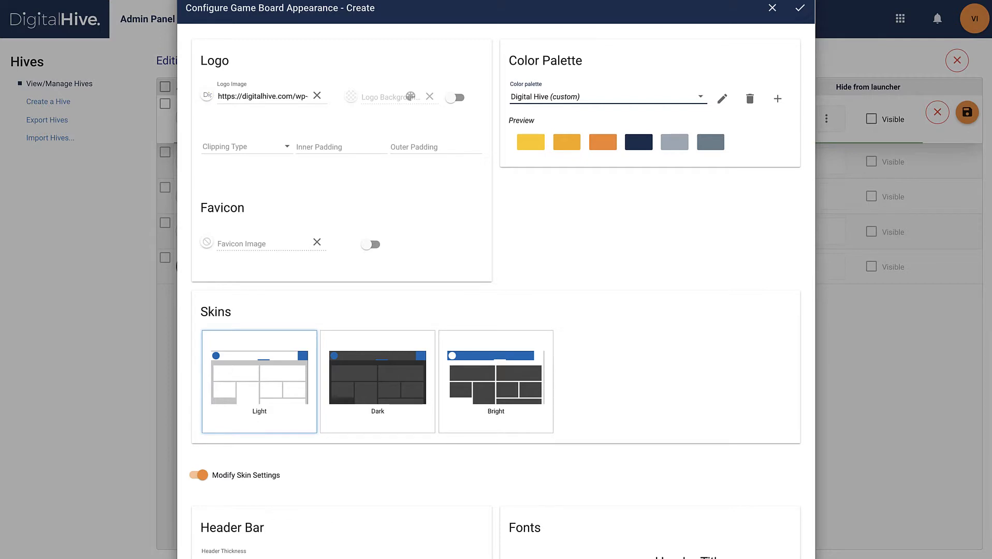
scroll(496, 279, "down", 3)
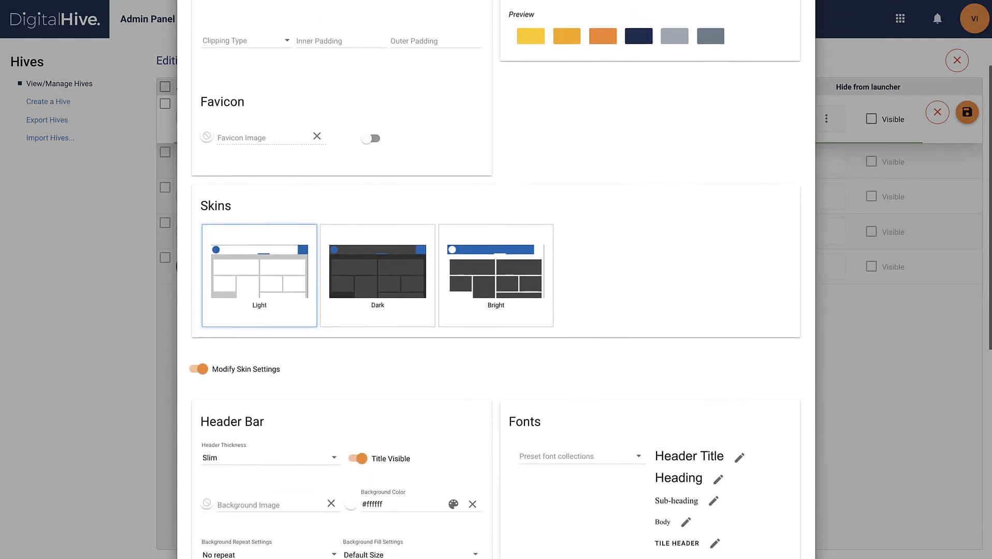
scroll(496, 280, "down", 1)
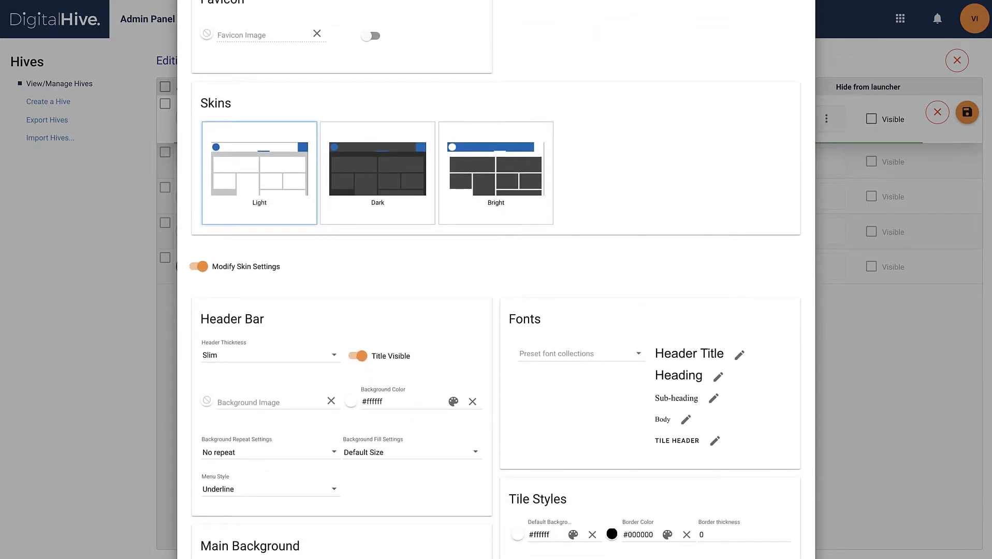
left_click(357, 356)
Set the main background color to #ffffff.
scroll(496, 279, "down", 1)
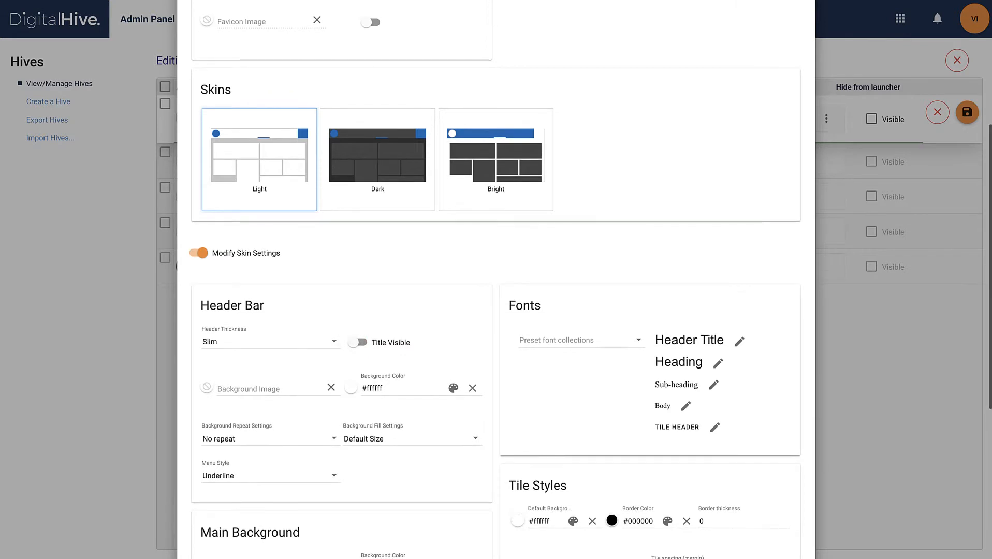
scroll(496, 279, "down", 2)
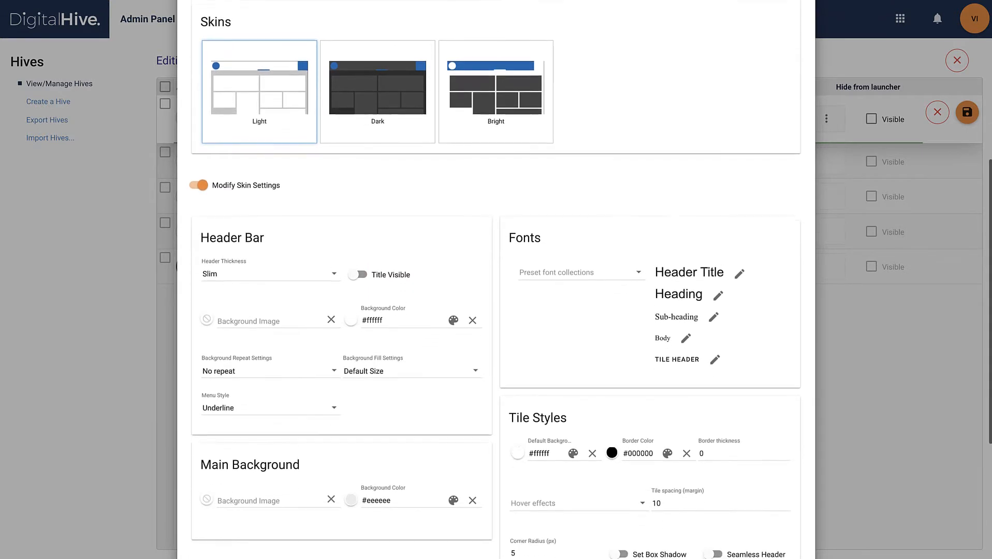
scroll(350, 439, "down", 1)
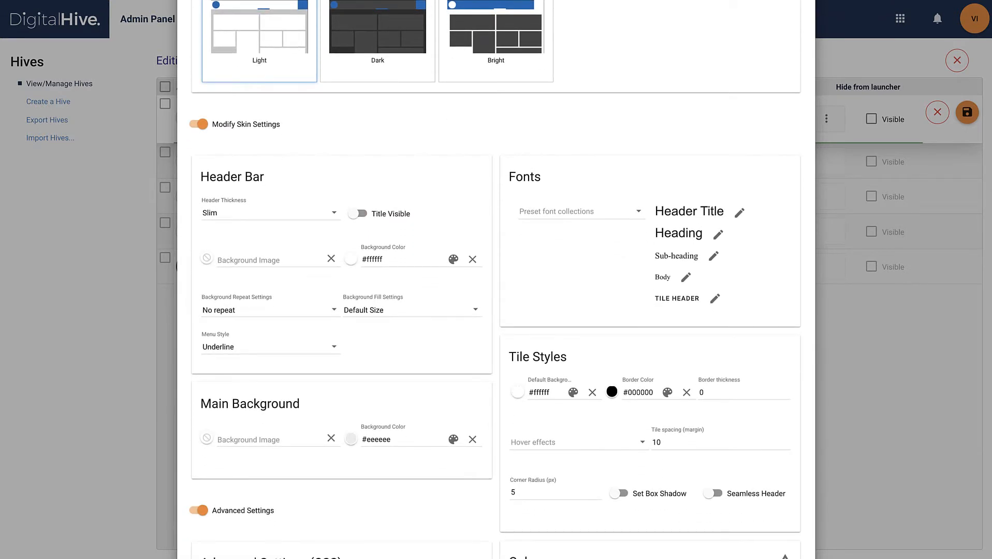
left_click(350, 439)
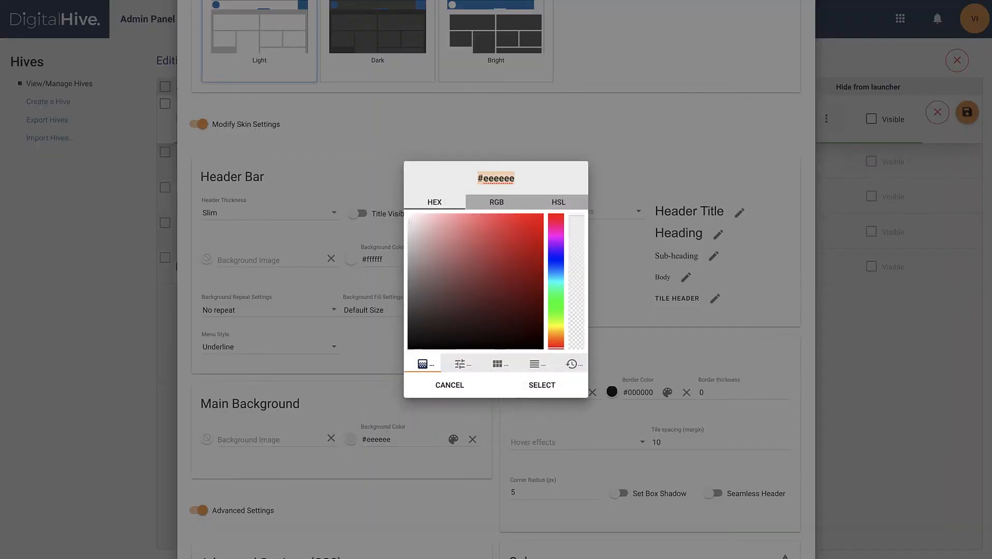
type("#ffffff")
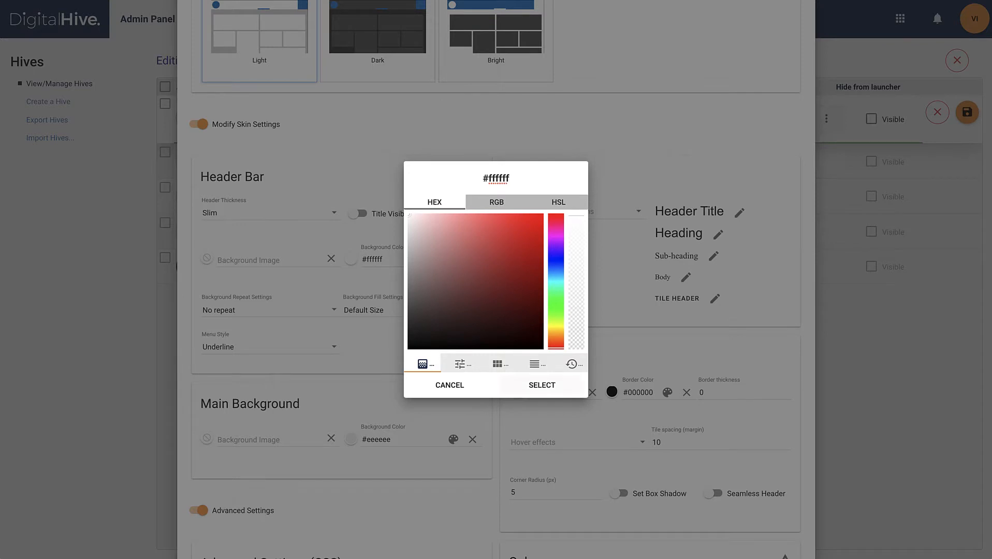
left_click(542, 385)
From the custom palette, set the Accent color to orange #f59232 and the Theme 1 color to navy #193359.
scroll(544, 380, "down", 2)
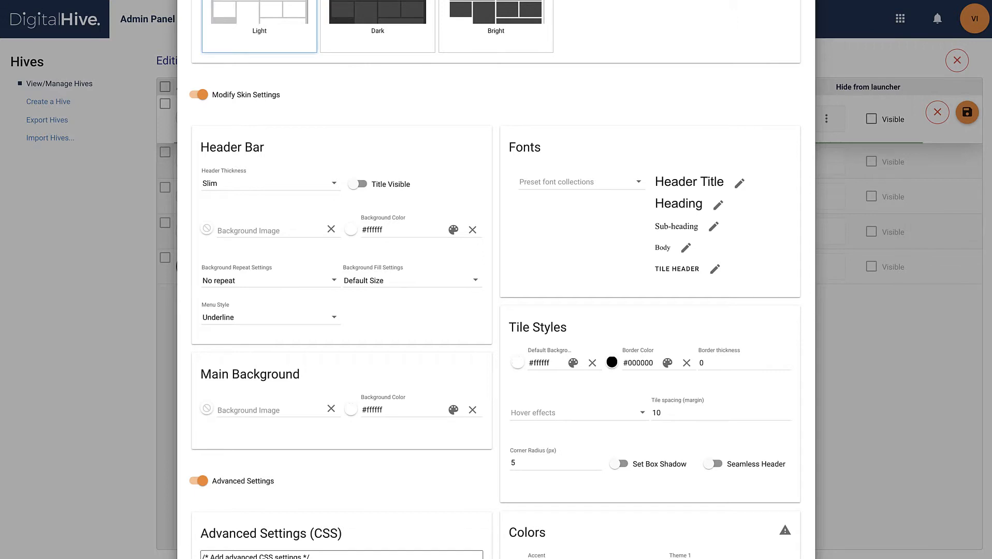
scroll(496, 279, "down", 4)
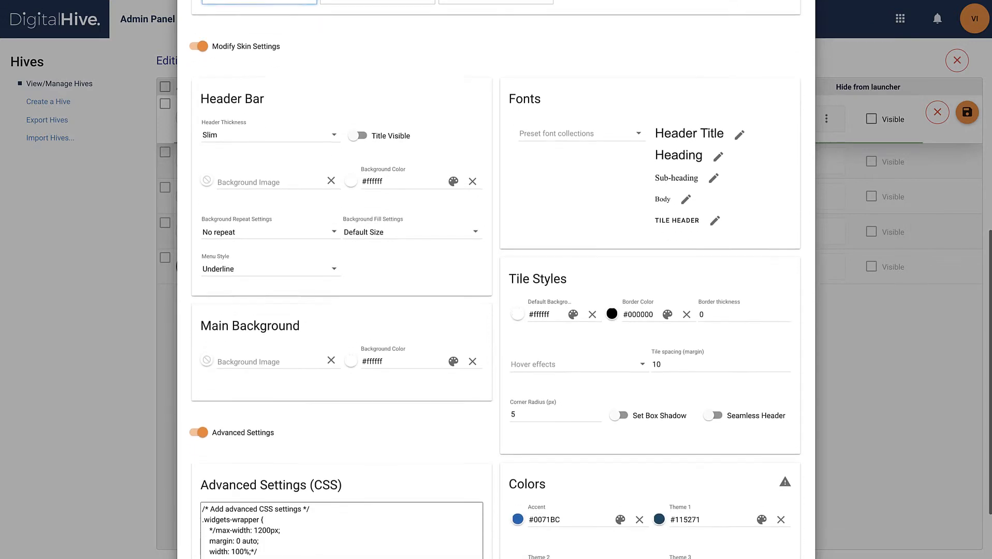
scroll(496, 280, "down", 1)
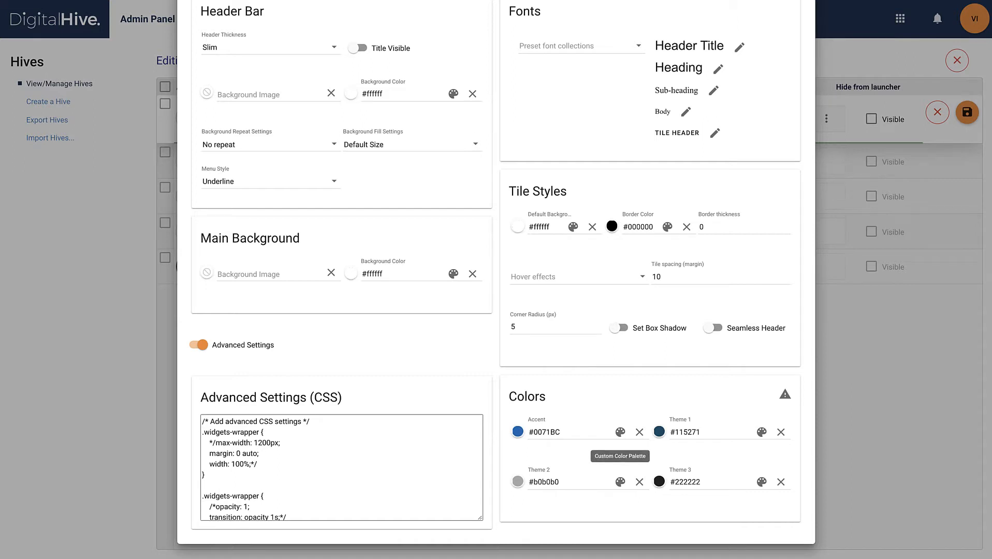
left_click(620, 431)
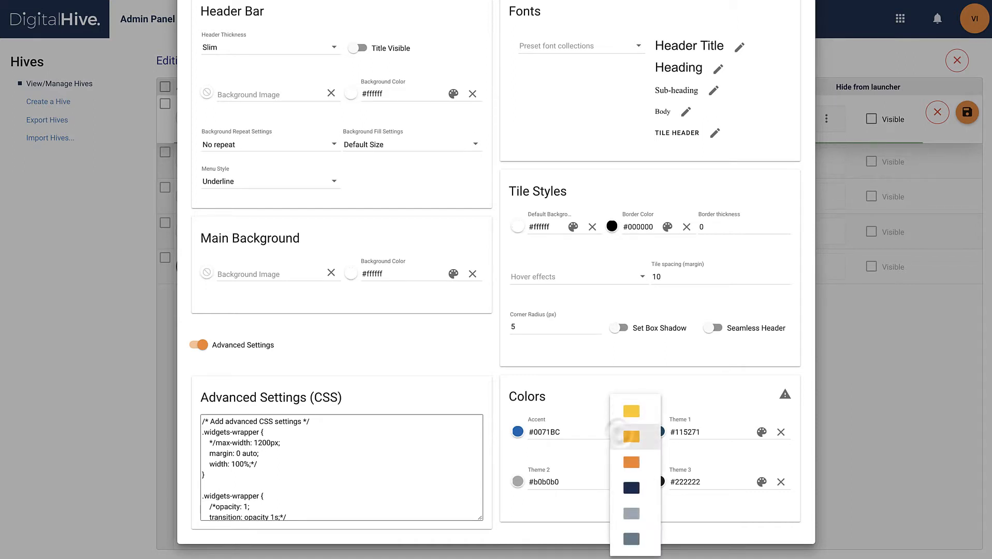
left_click(632, 462)
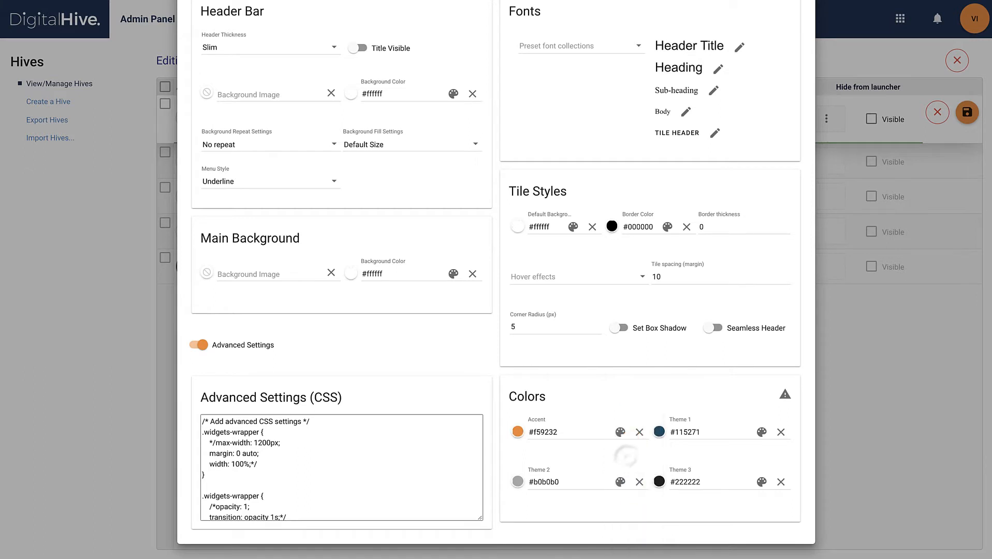
left_click(761, 432)
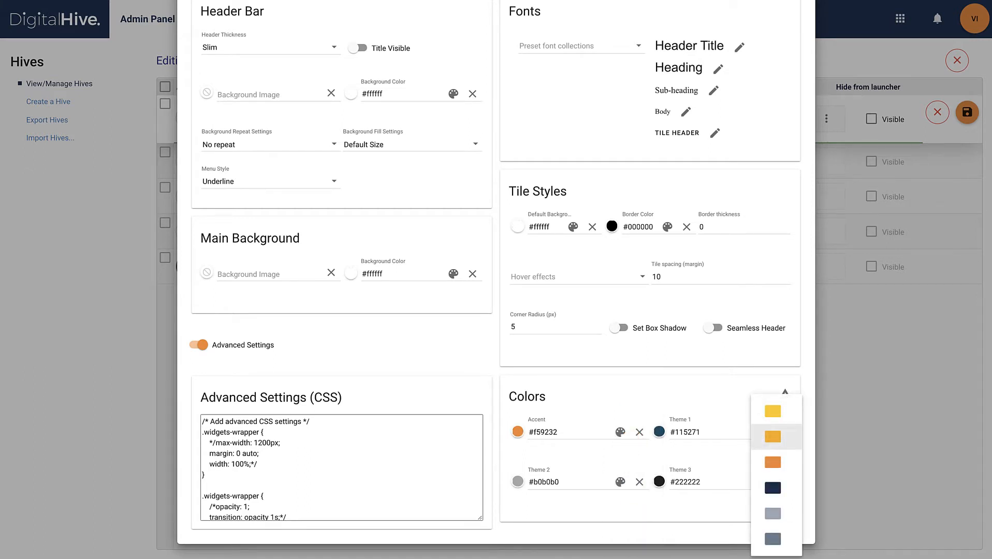
left_click(773, 488)
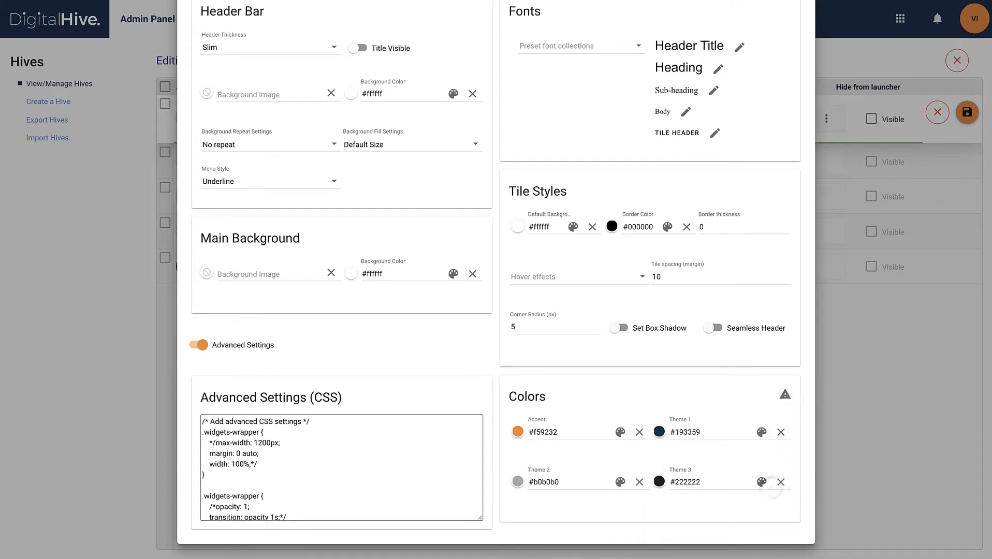
From the custom palette, set the Theme 3 color to light grey #a3b1bb and the Theme 2 color to yellow #FFCF00.
left_click(761, 481)
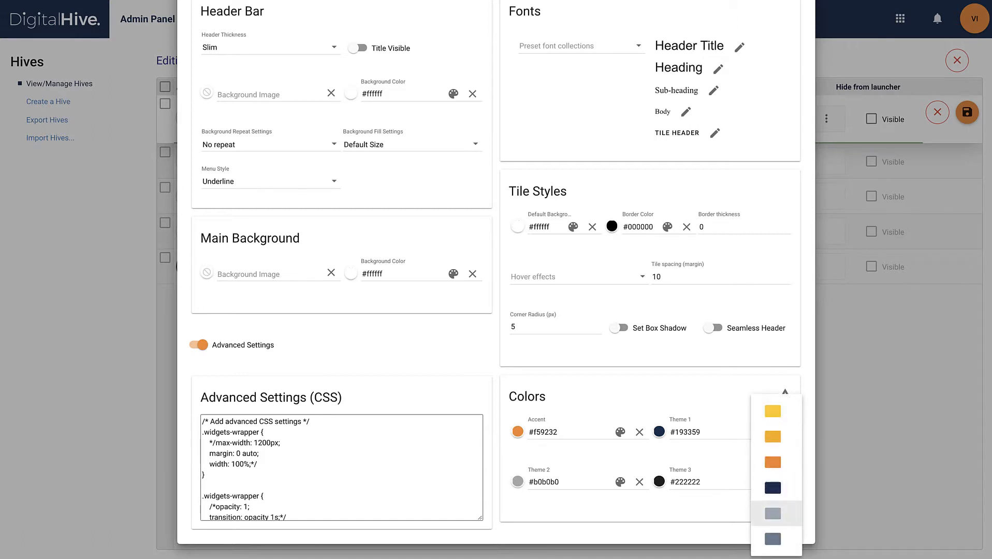
left_click(773, 513)
left_click(620, 481)
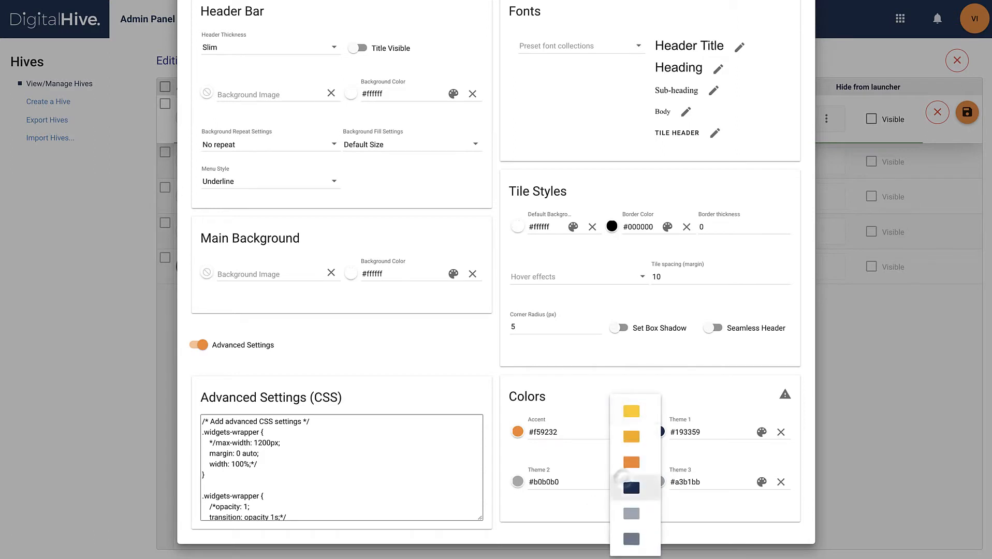
left_click(635, 401)
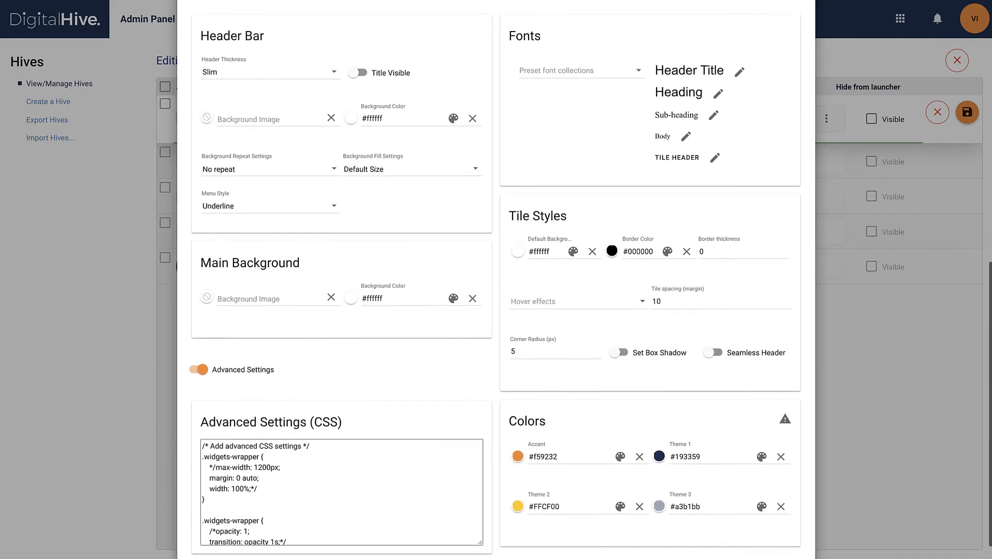
Confirm the game board appearance and save the changes to the Create hive.
scroll(496, 279, "up", 5)
scroll(496, 280, "up", 5)
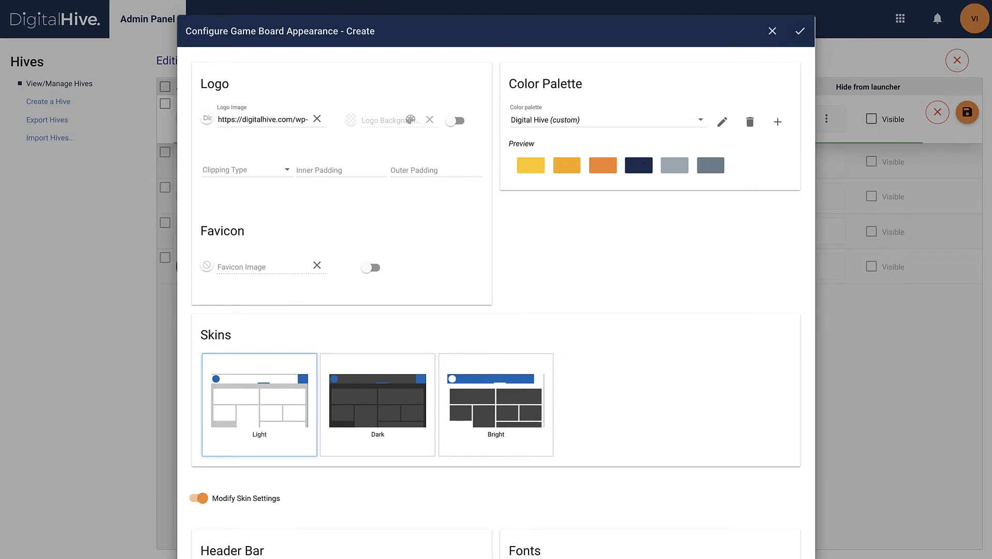
left_click(800, 31)
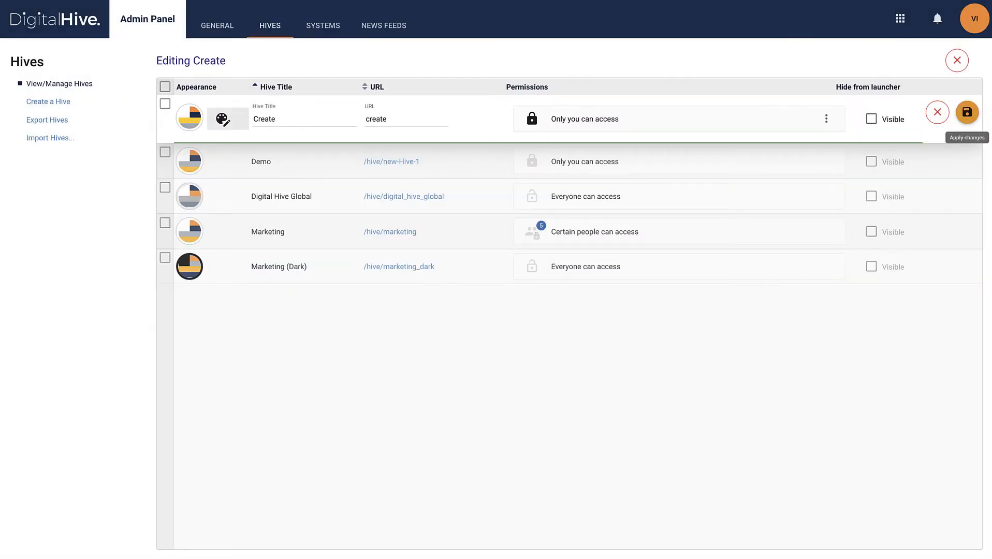
left_click(966, 112)
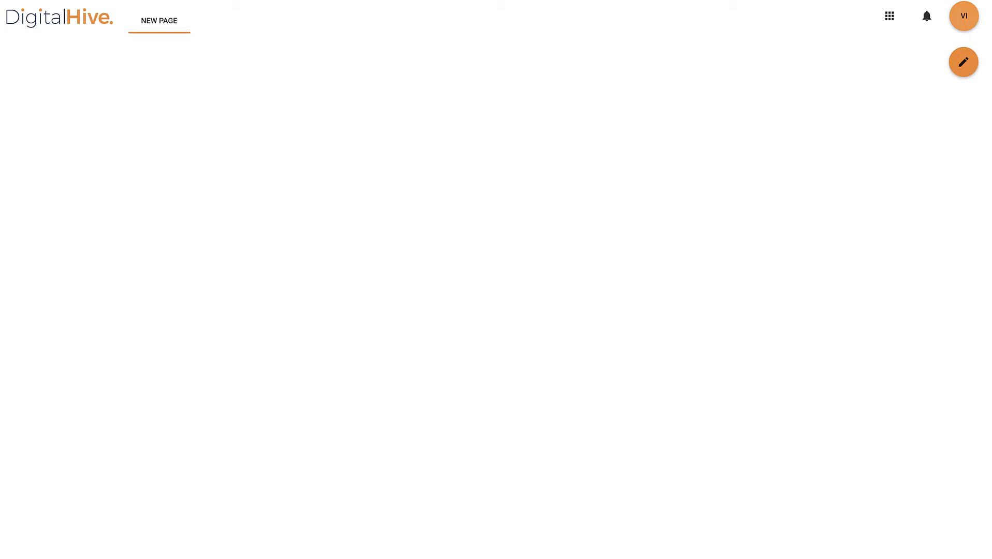
Rename the hive's page "New page" to "Lead Gen" in the pages configuration, save it and close the configuration.
left_click(963, 62)
left_click(841, 132)
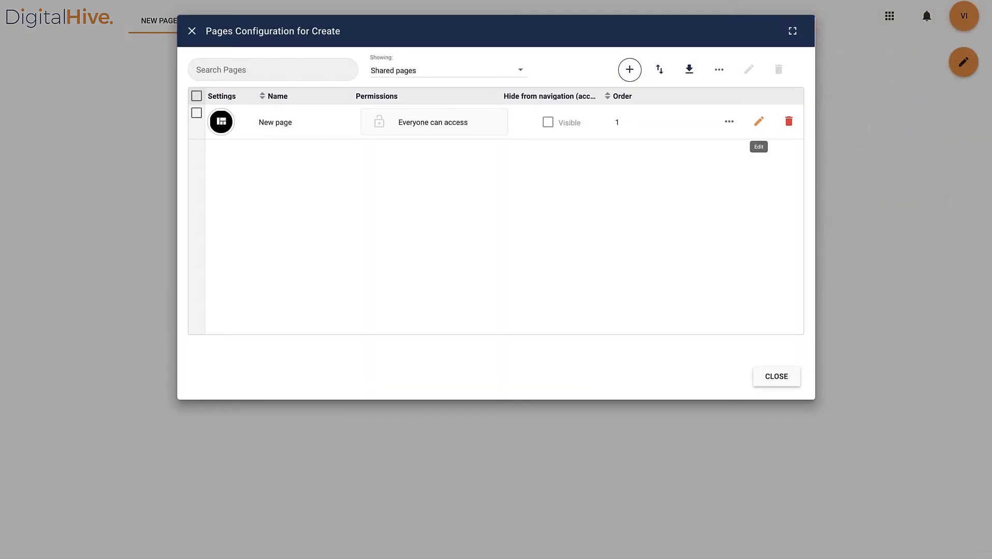
left_click(759, 122)
triple_click(308, 126)
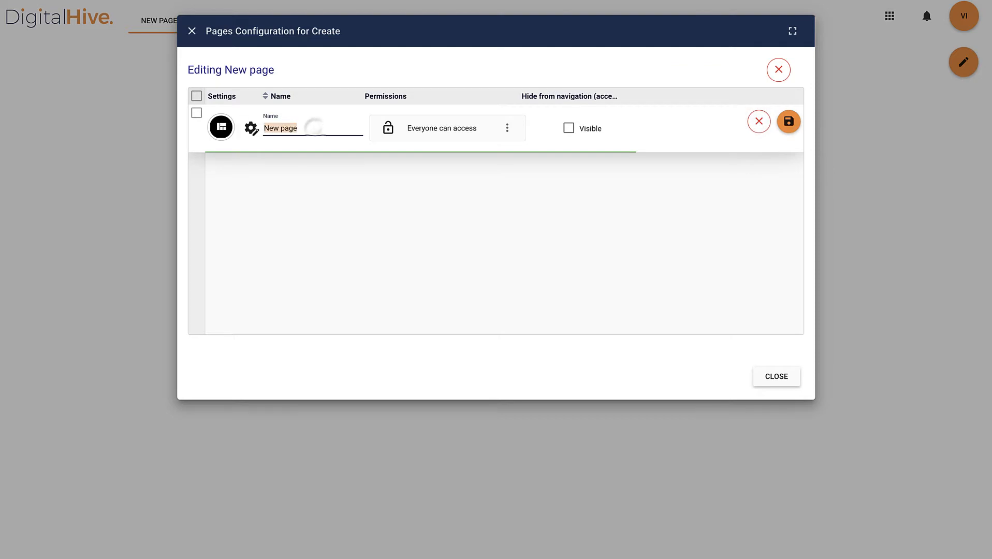
type("Lead Gen")
left_click(789, 121)
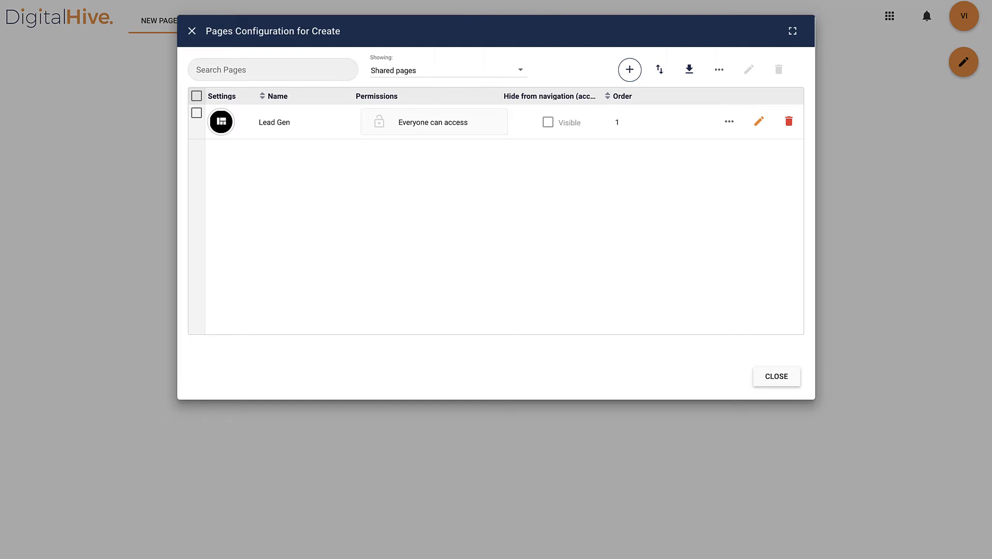
left_click(776, 376)
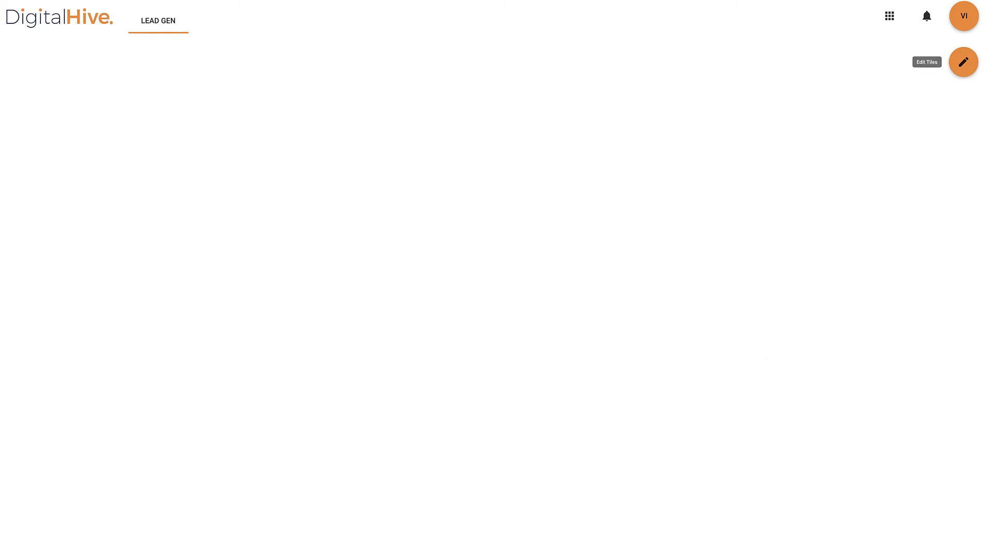
Add a Swimlane tile at the top of the Lead Gen page and resize it to about 22 columns by 4 rows.
left_click(963, 62)
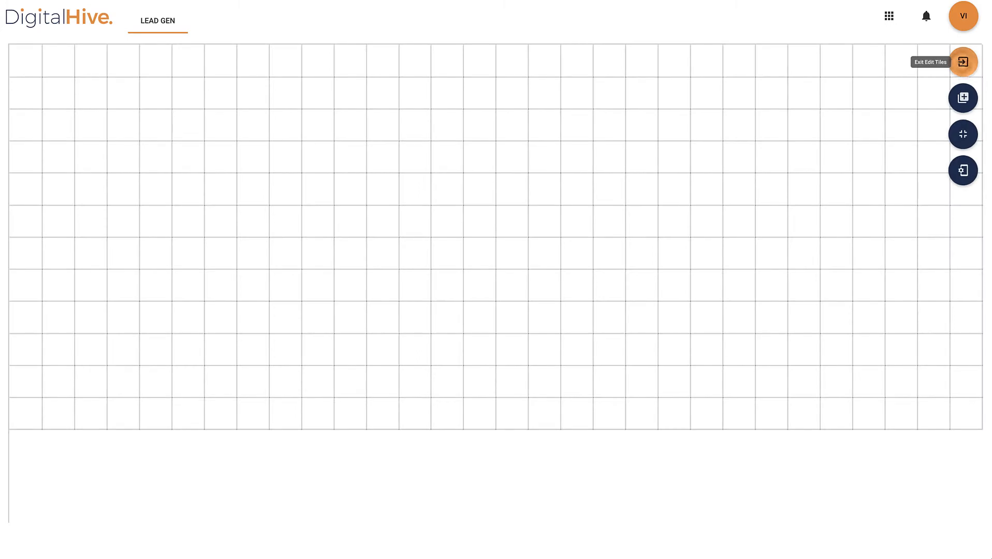
left_click(963, 97)
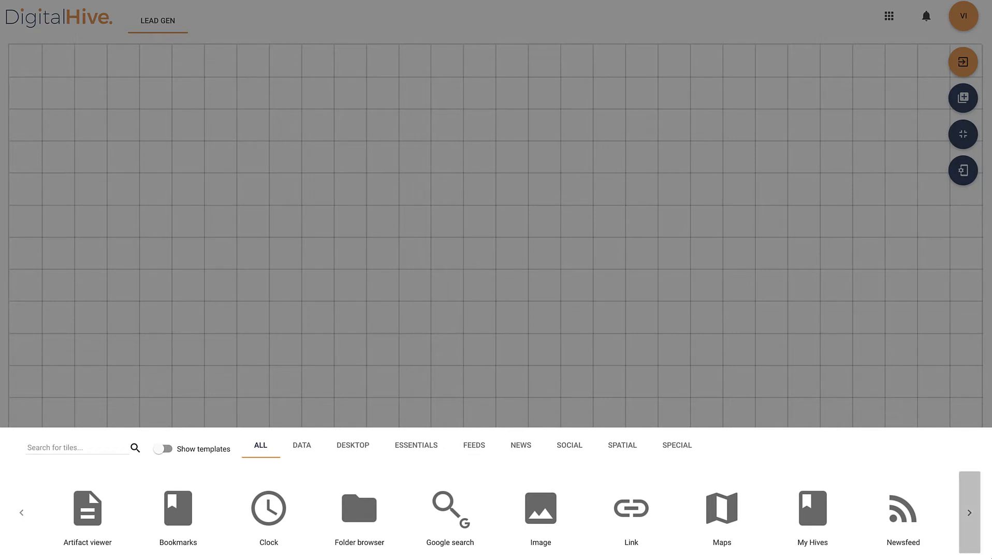
left_click(969, 513)
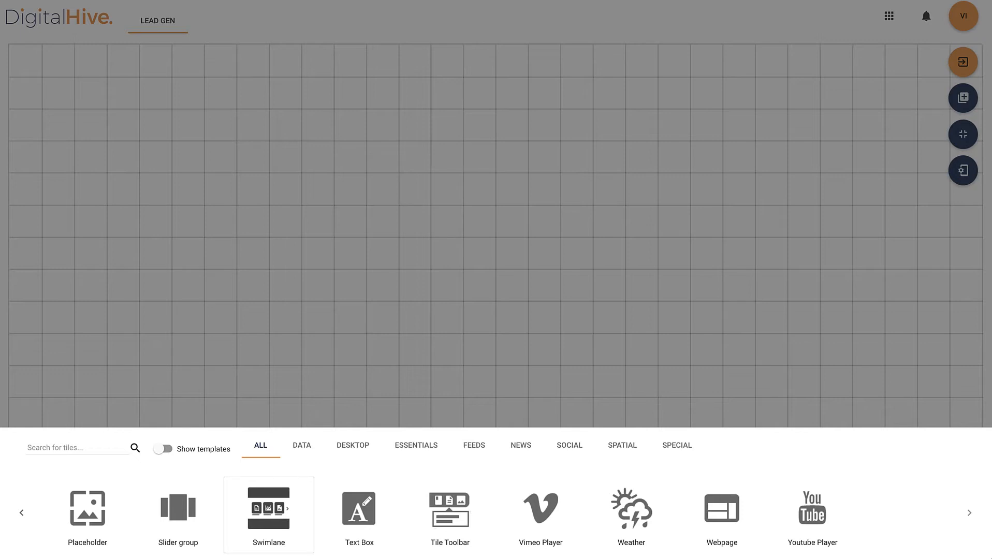
left_click_drag(269, 513, 148, 237)
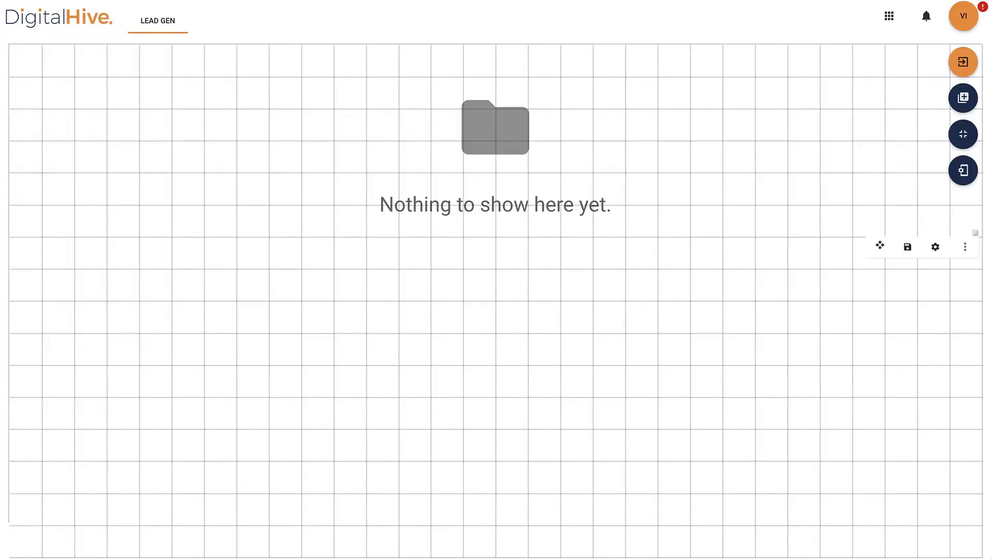
mouse_move(975, 233)
left_mouse_down()
mouse_move(864, 212)
mouse_move(737, 174)
mouse_move(738, 164)
mouse_move(715, 168)
left_mouse_up()
Set the Swimlane tile to show Bookmarks and give its items the dark navy background #193359.
left_click(676, 181)
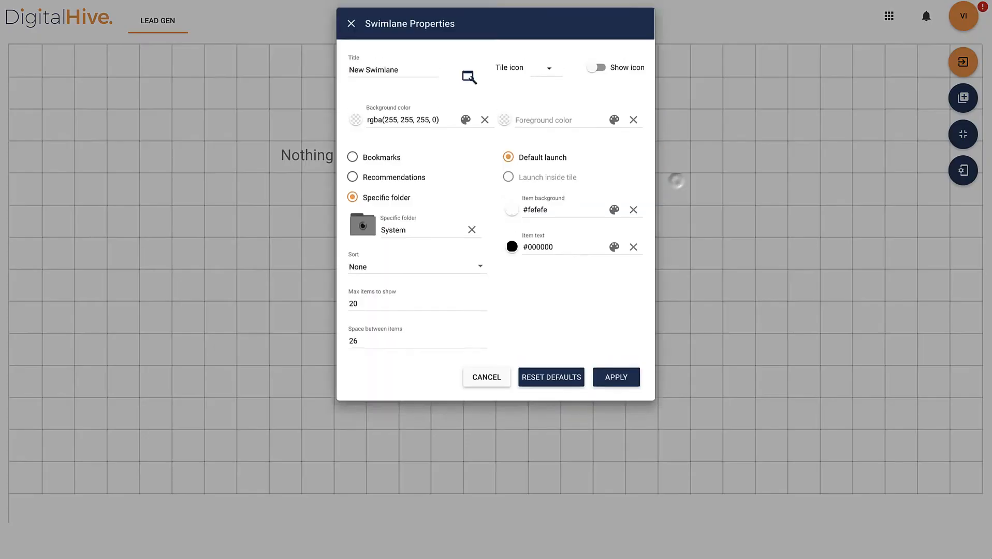
left_click(387, 164)
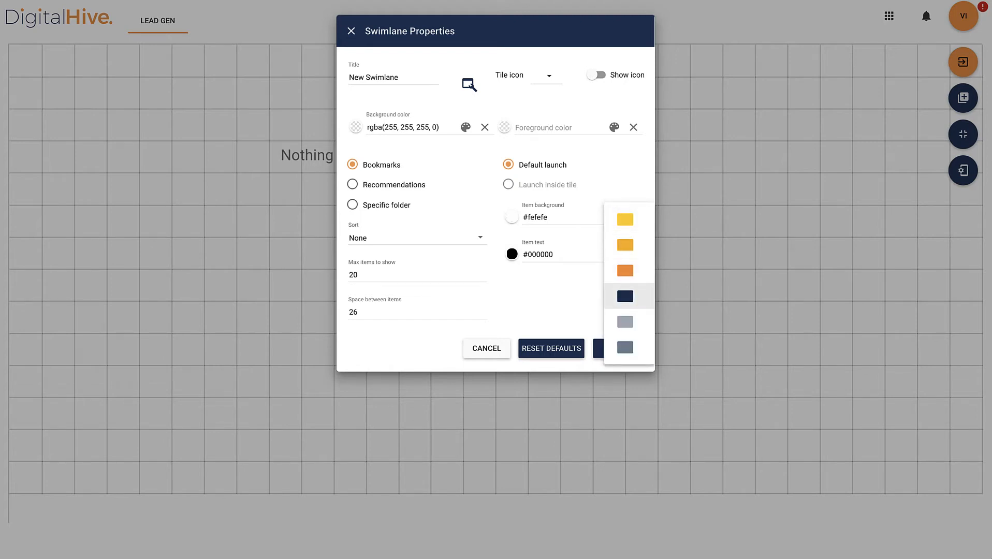
left_click(625, 296)
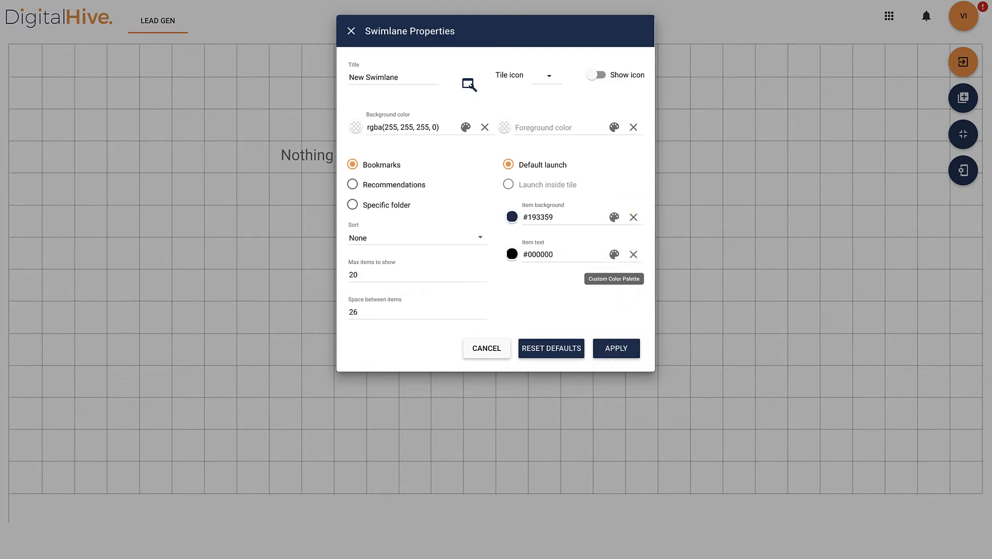
Set the swimlane's item text color to white #ffffff and apply the tile properties.
left_click(614, 254)
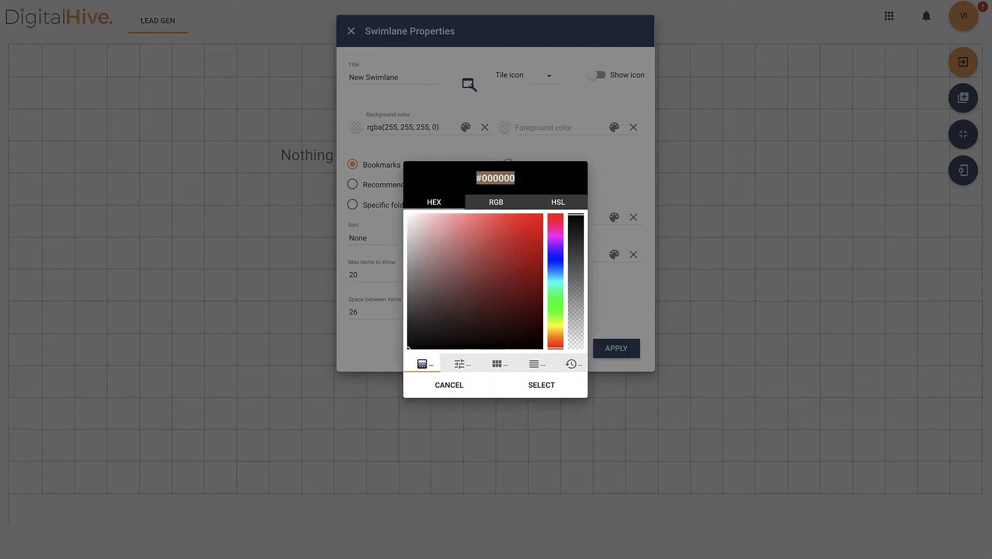
type("#fffff")
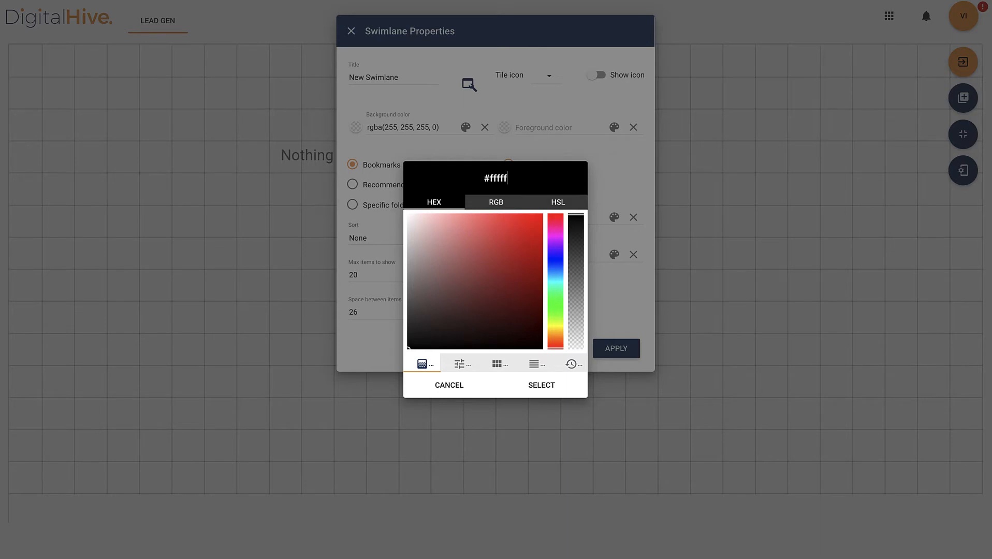
type("f")
left_click(548, 384)
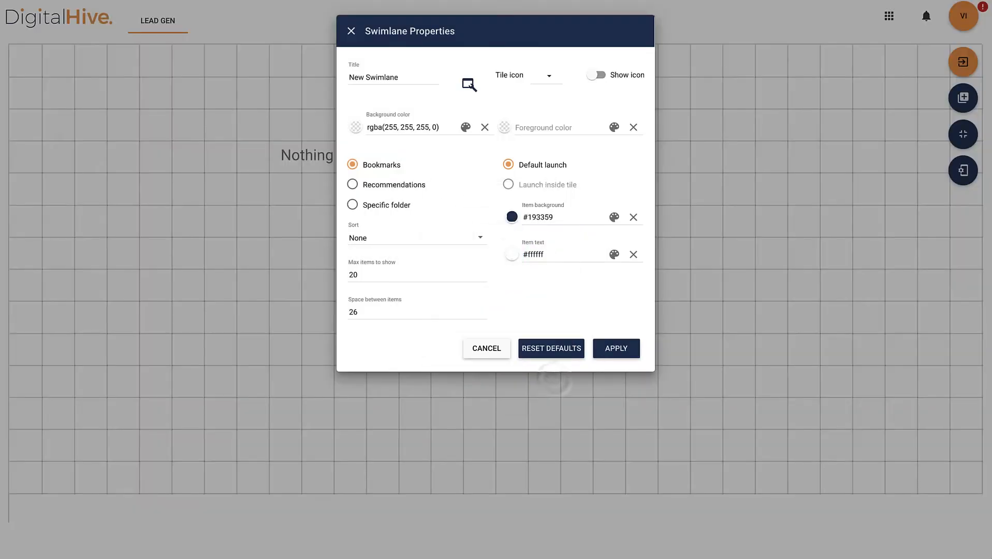
left_click(616, 348)
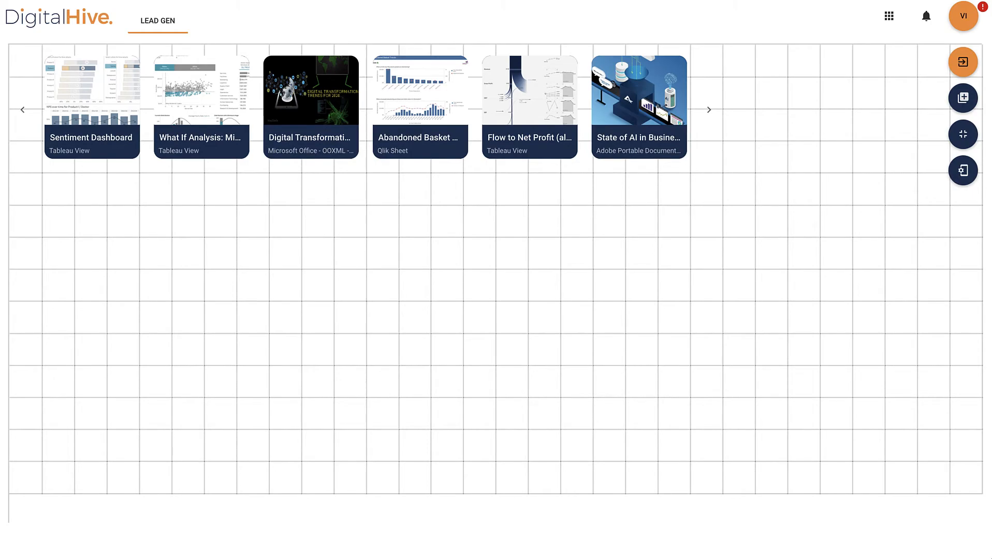
Add a Youtube Player tile beside the swimlane, narrow it to about 6 columns and move it one column left.
left_click(962, 98)
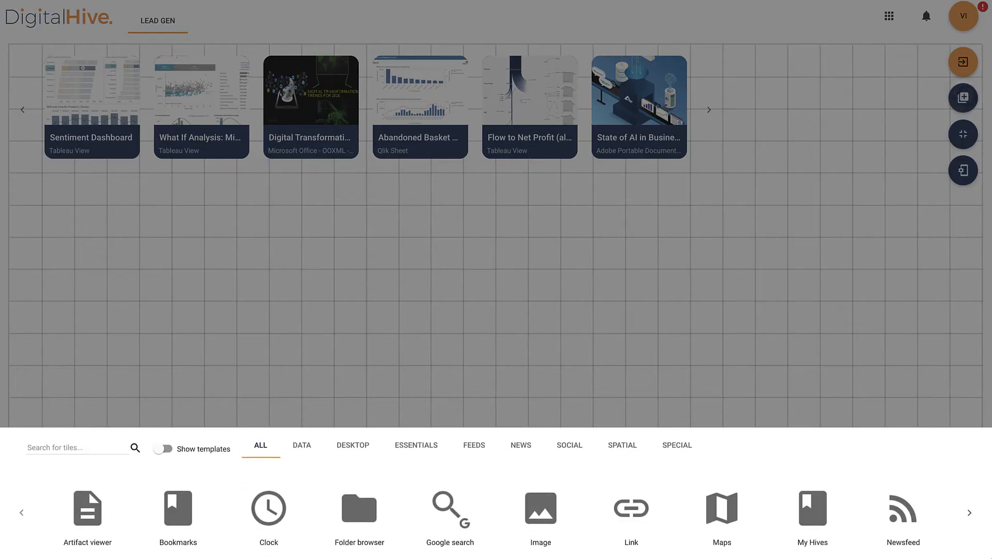
left_click(969, 512)
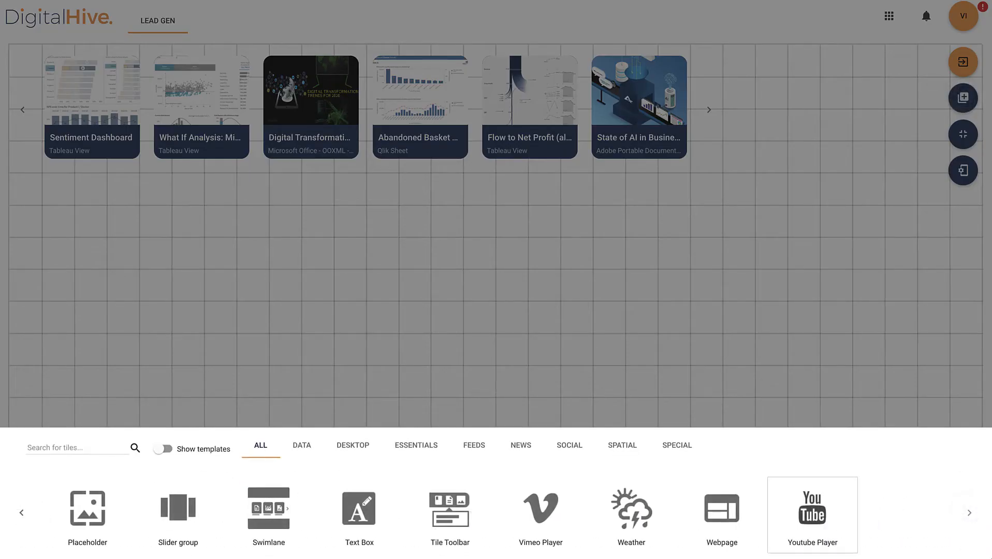
left_click_drag(812, 513, 815, 133)
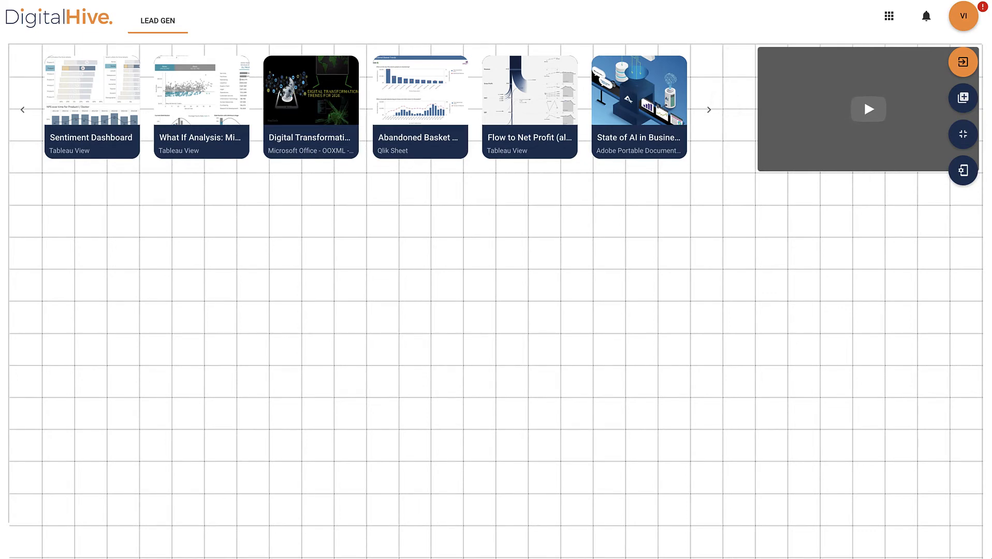
left_click_drag(759, 110, 792, 110)
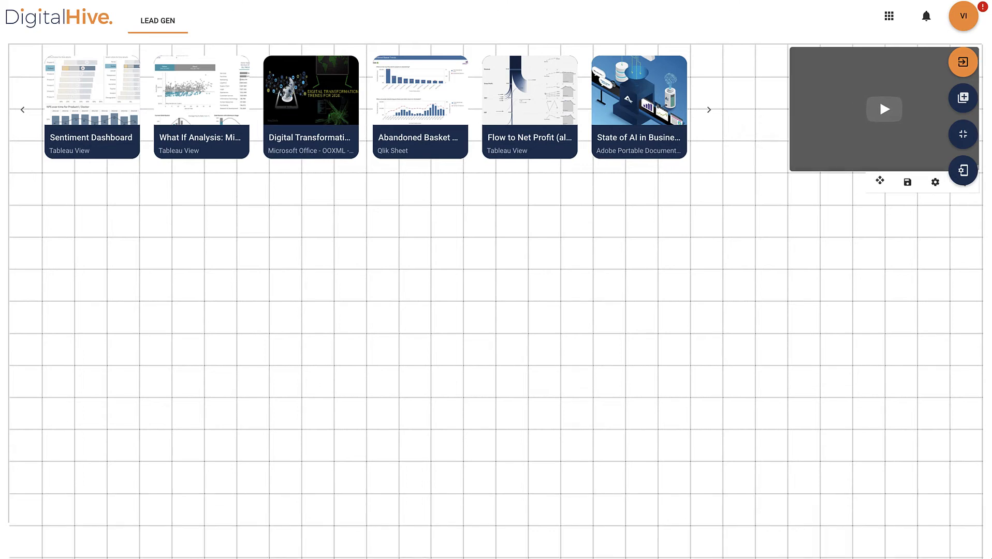
left_click_drag(880, 181, 848, 180)
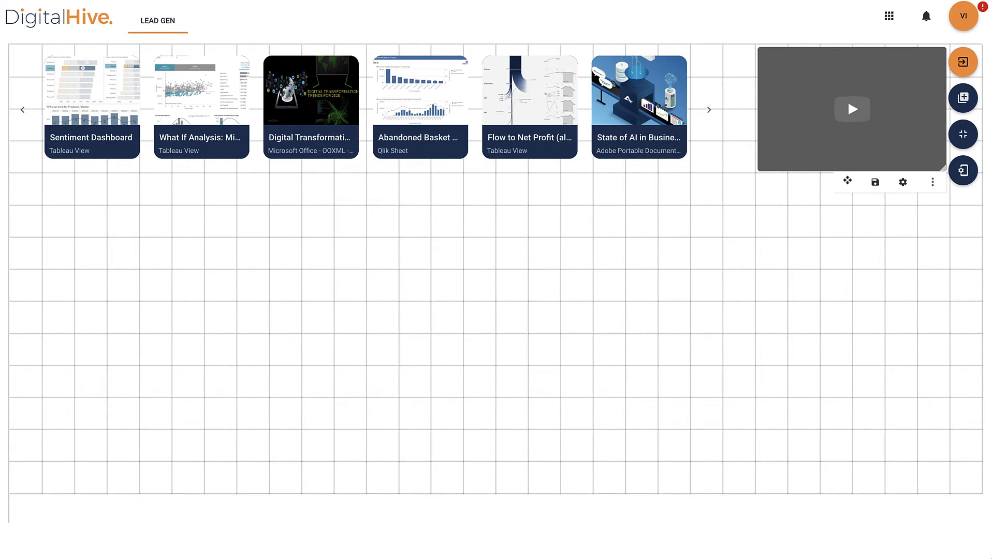
Configure the Youtube Player with video id PEftAcweFrg, play on load, repeat and default volume 0, and apply the properties.
left_click(902, 182)
type("PEftAcweFrg")
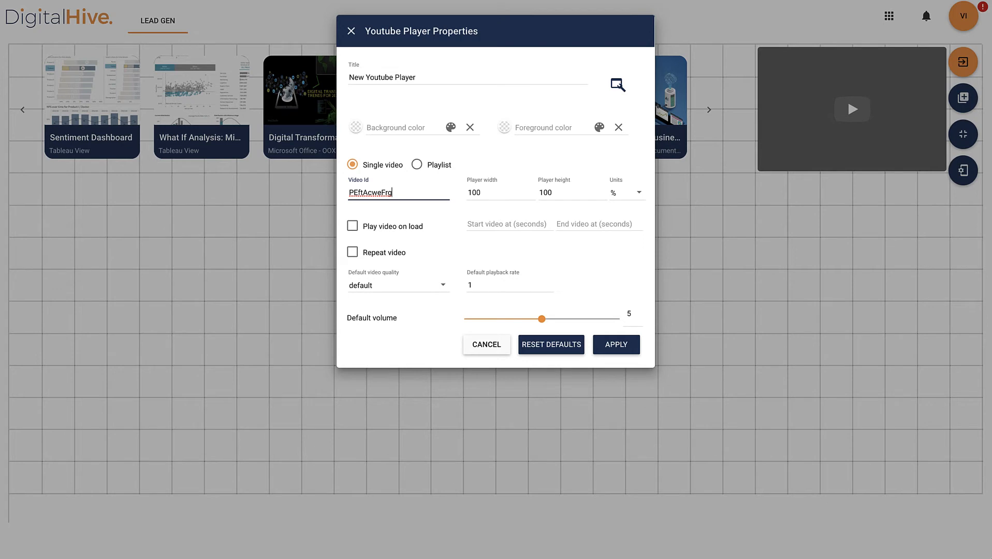
left_click(352, 225)
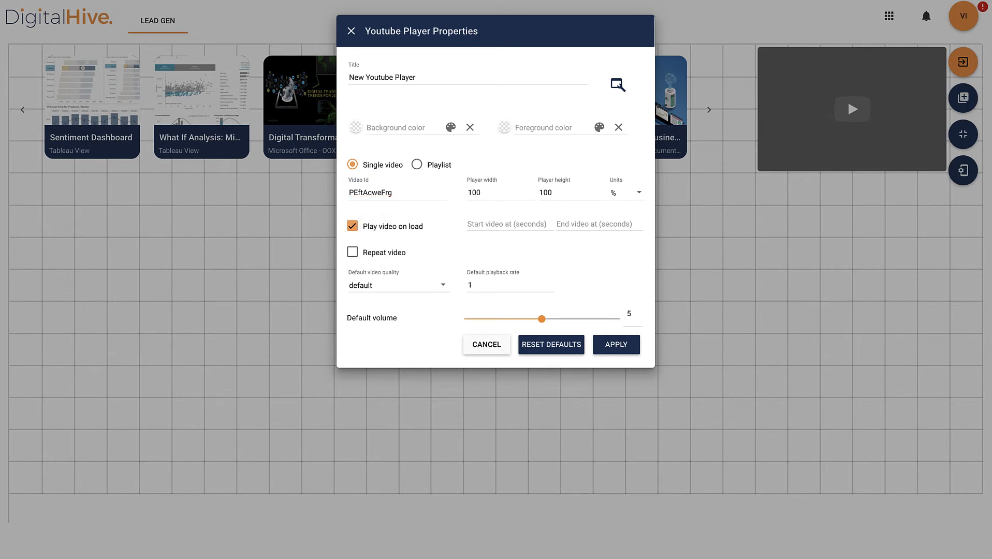
left_click(352, 252)
left_click_drag(541, 319, 464, 318)
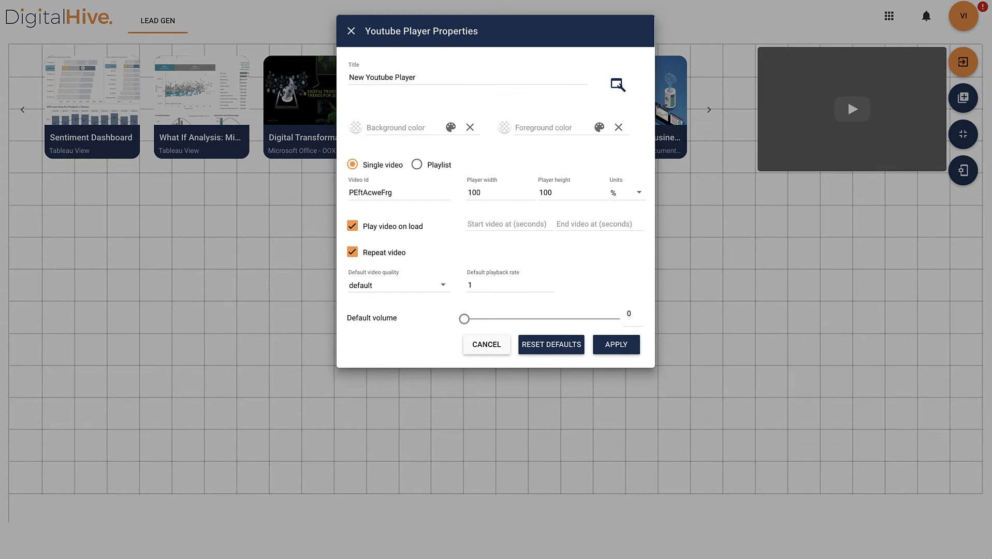
left_click(616, 344)
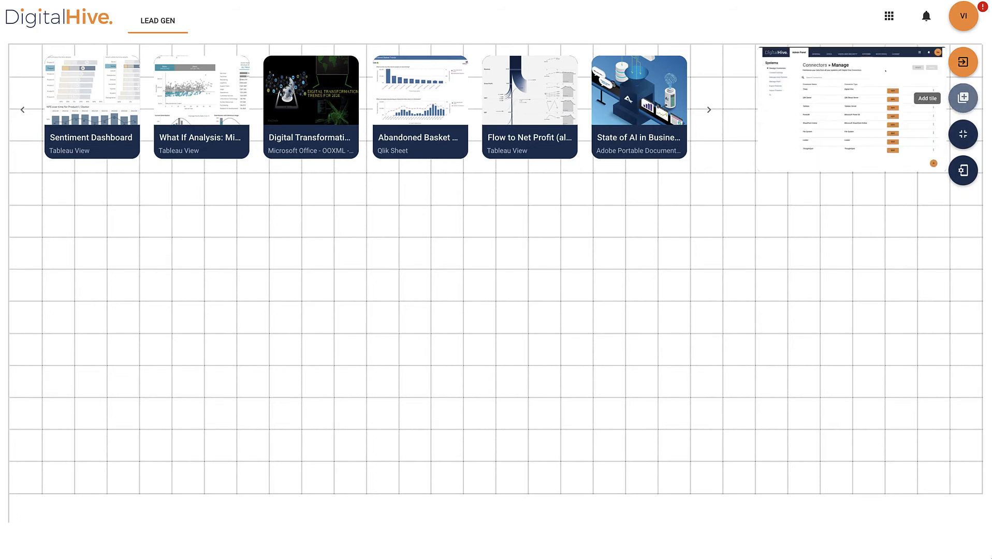
Add an Artifact viewer tile directly below the swimlane at the page's left edge and enlarge it to about 22 columns by 12 rows.
left_click(963, 97)
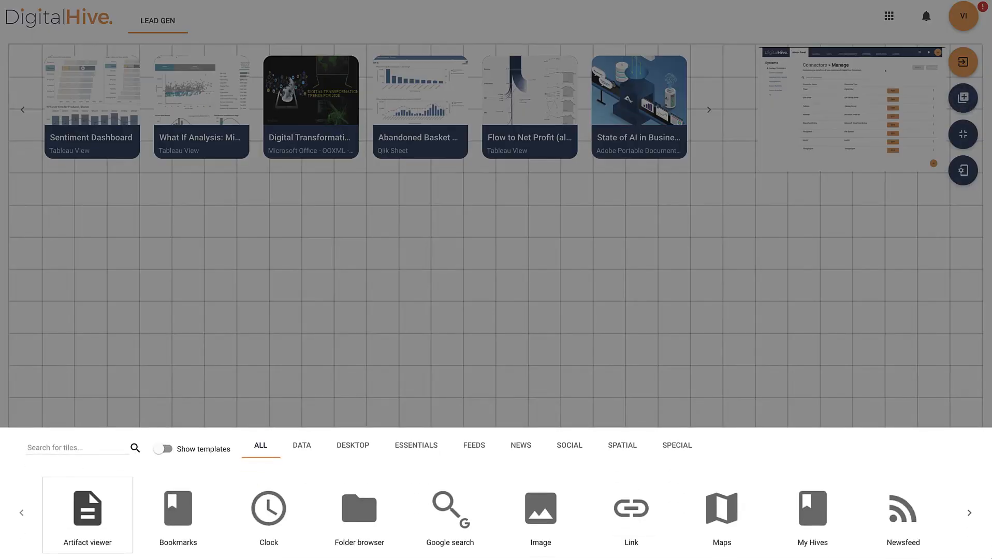
left_click_drag(87, 511, 82, 282)
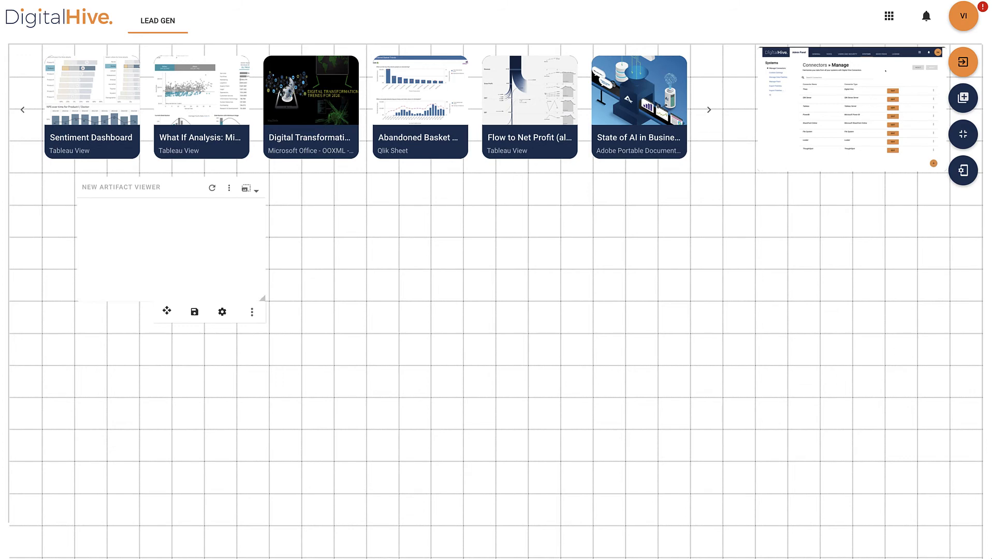
left_click_drag(167, 310, 105, 307)
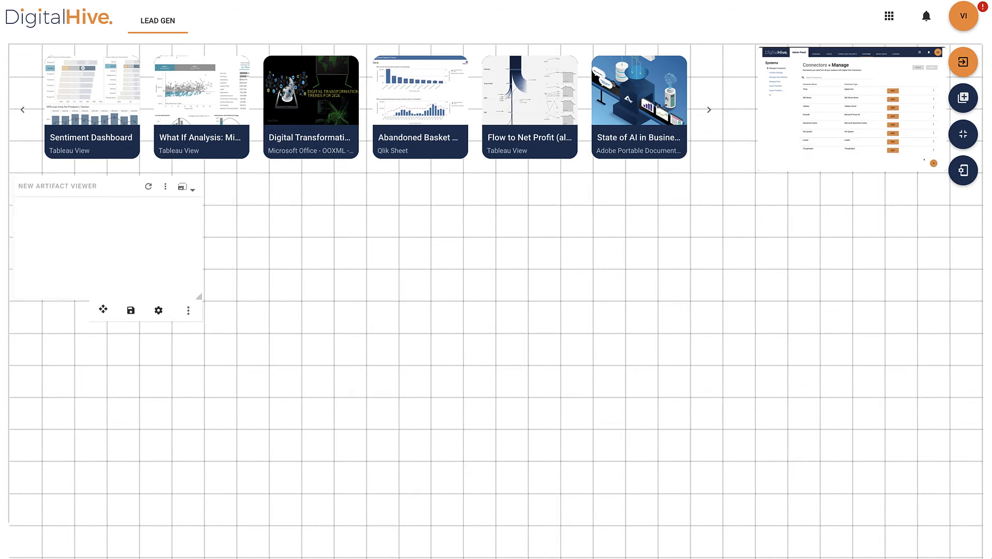
left_click_drag(201, 295, 715, 558)
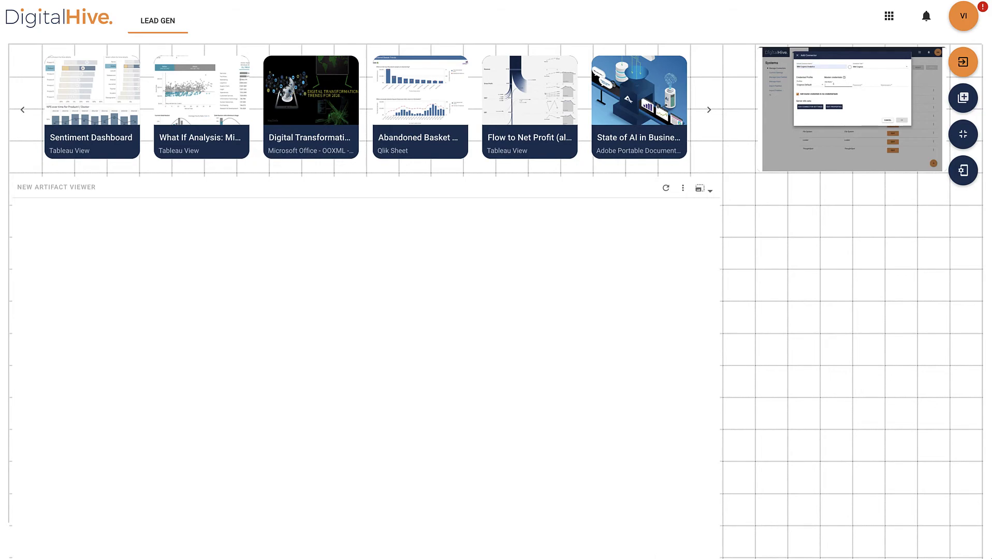
Turn off the header of the large Artifact viewer tile and apply the header settings.
scroll(715, 554, "down", 1)
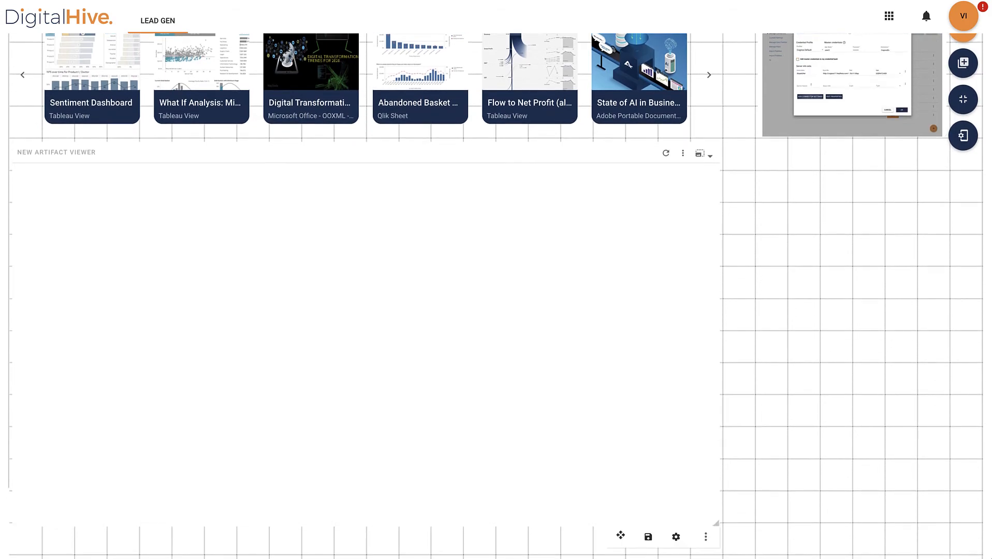
left_click(675, 537)
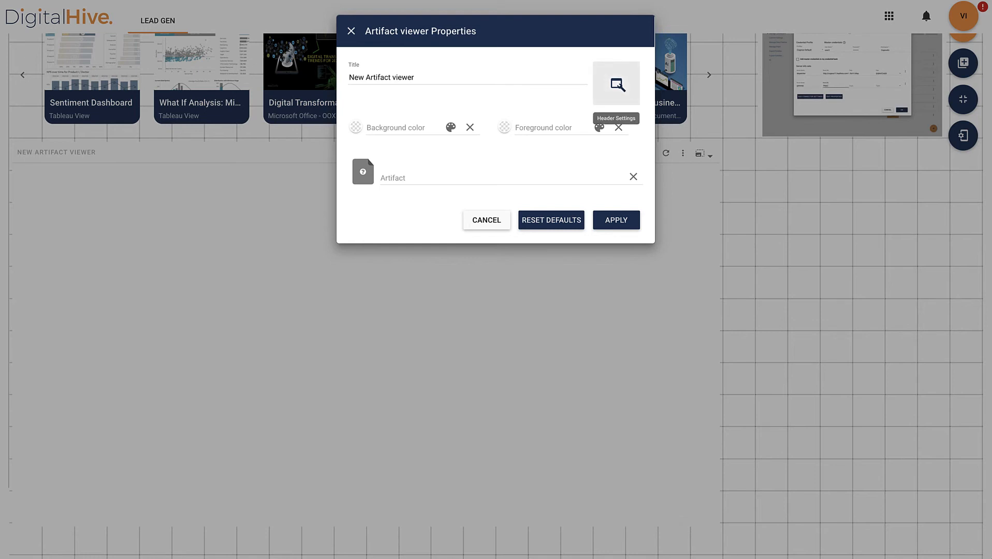
left_click(616, 83)
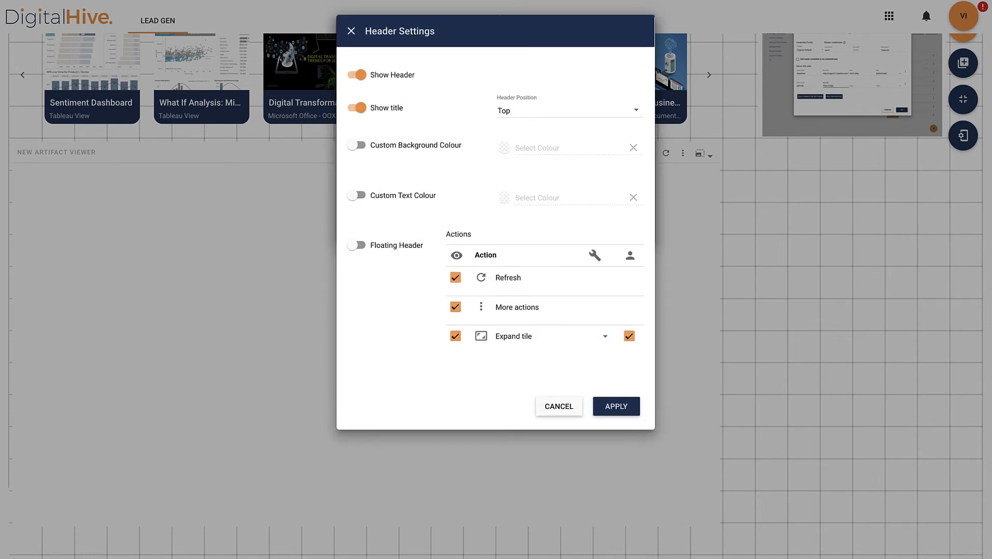
left_click(613, 403)
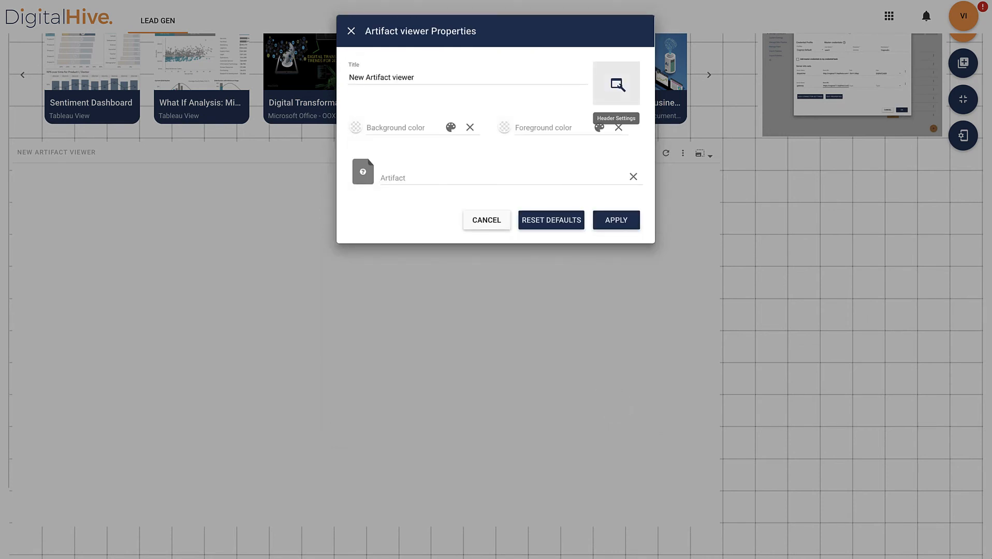
Search the item browser for "devices", choose the Metrics & Devices Tableau view as the tile's artifact and apply the properties.
left_click(361, 173)
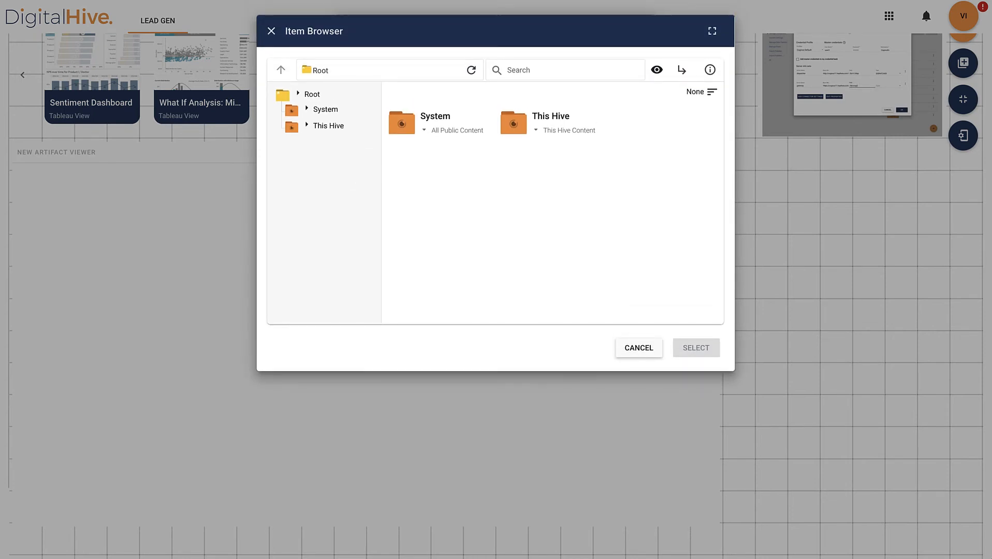
left_click(536, 67)
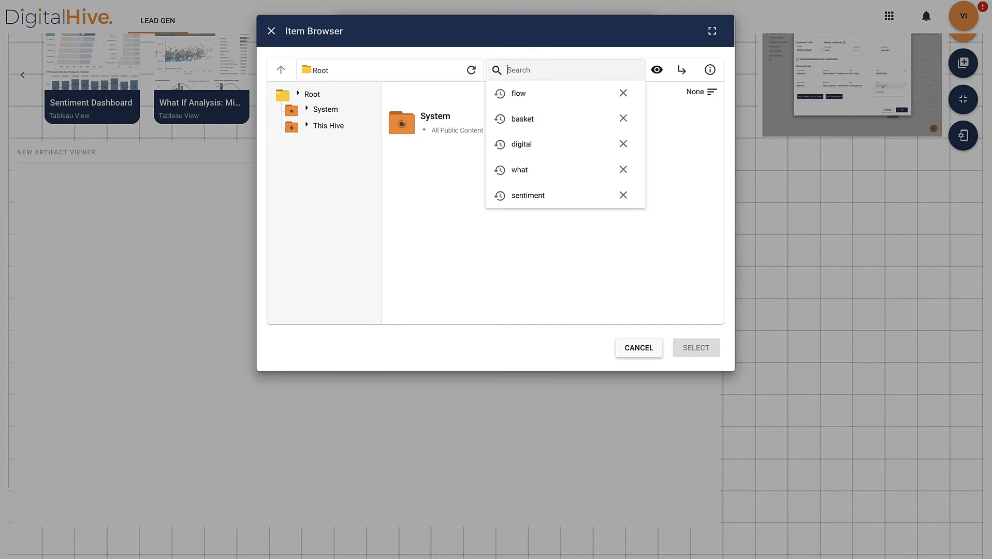
type("devices")
key("Return")
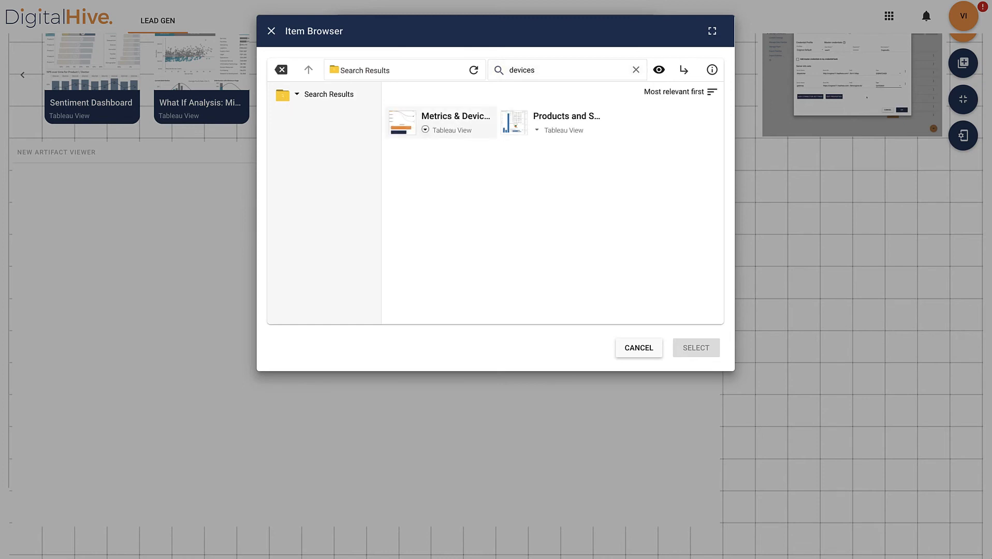
left_click(435, 122)
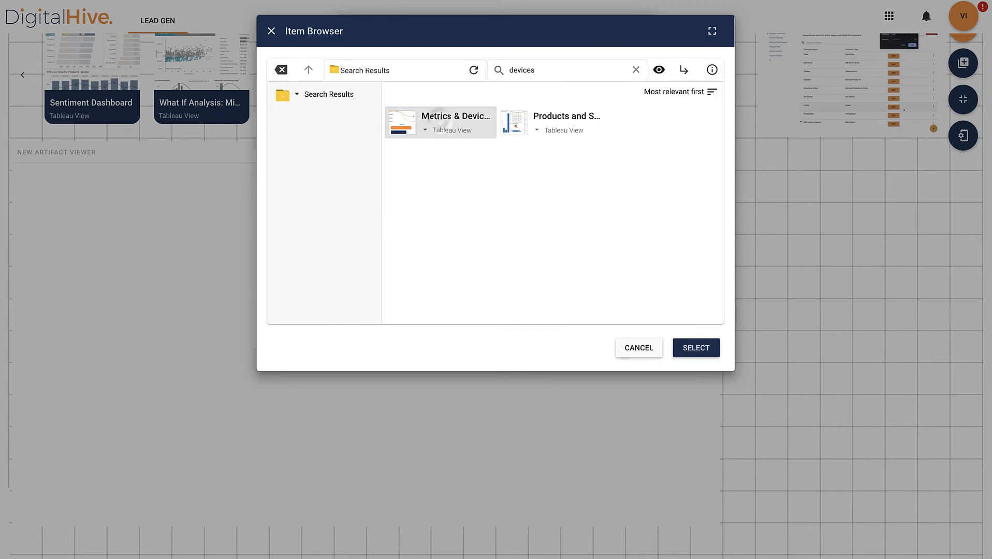
left_click(696, 347)
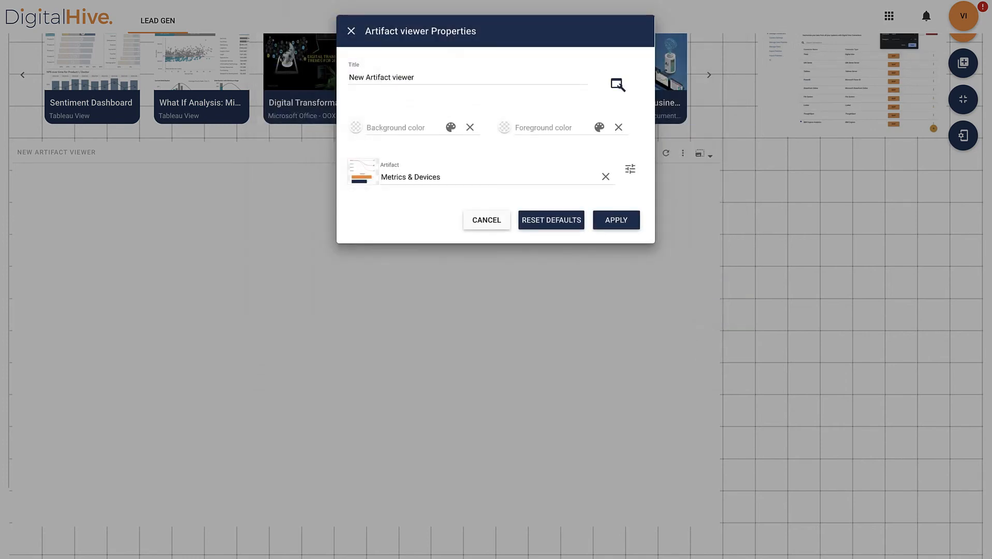
left_click(614, 218)
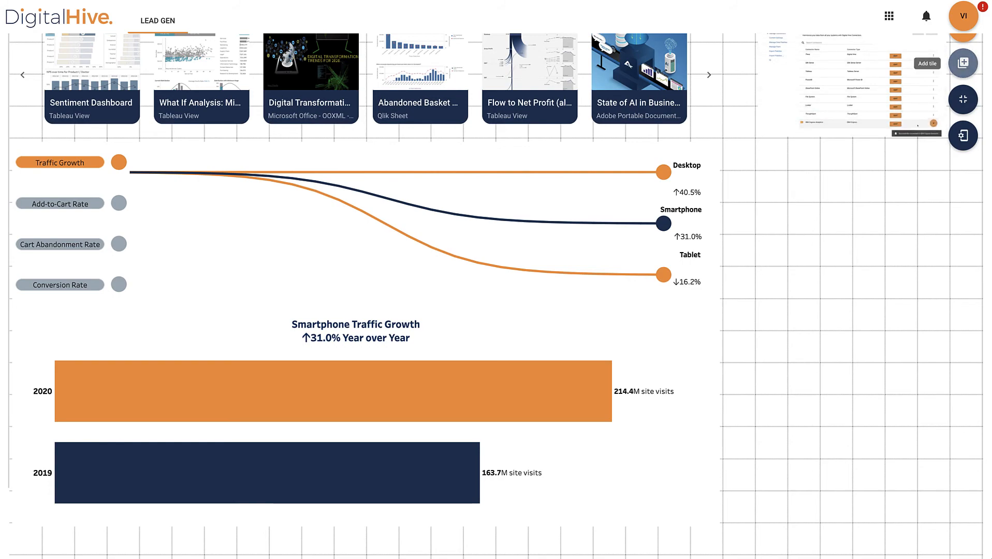
Add a second Artifact viewer tile below the video player, sized about 8 columns by 12 rows.
left_click(963, 63)
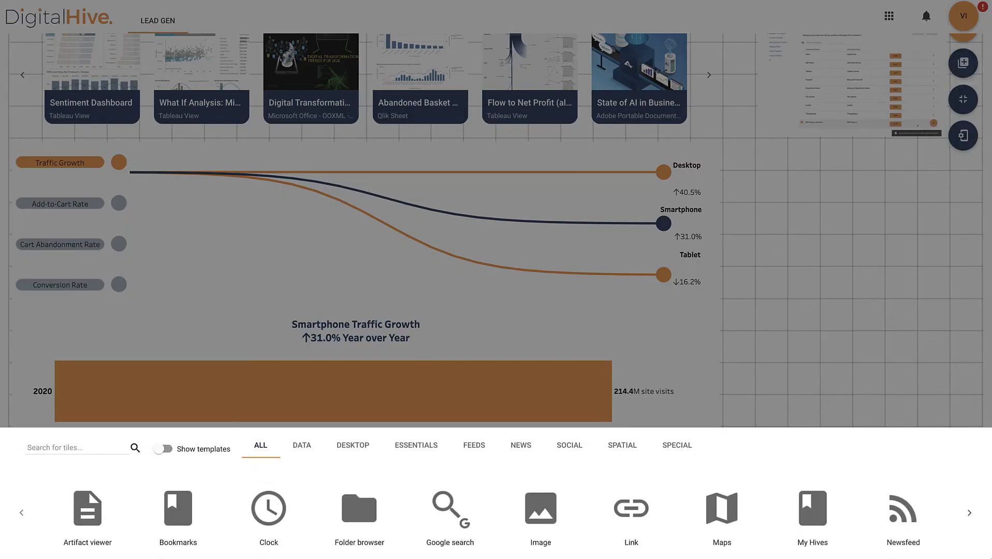
left_click_drag(88, 510, 833, 223)
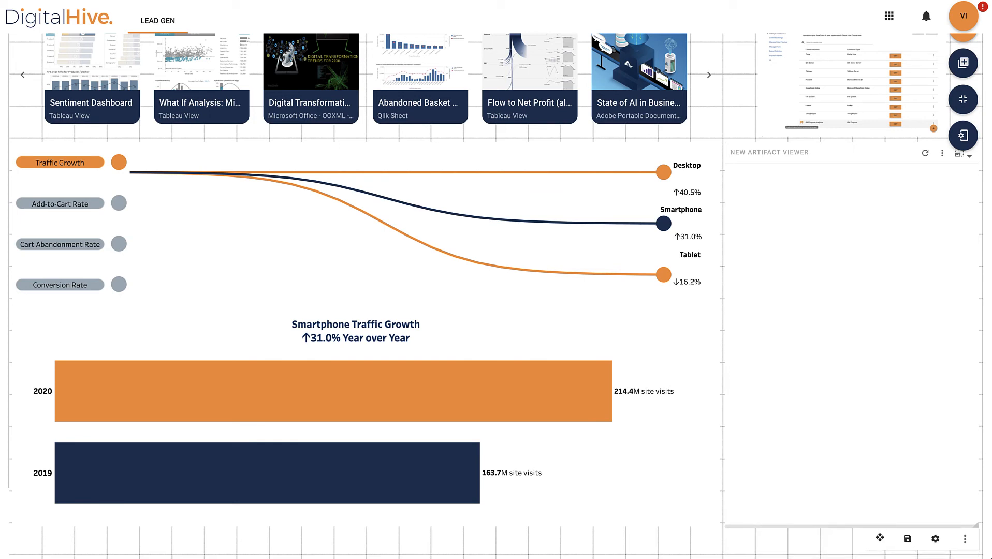
Set the title of the second Artifact viewer tile, below the video player, to "Sales vs Profit".
left_click(935, 536)
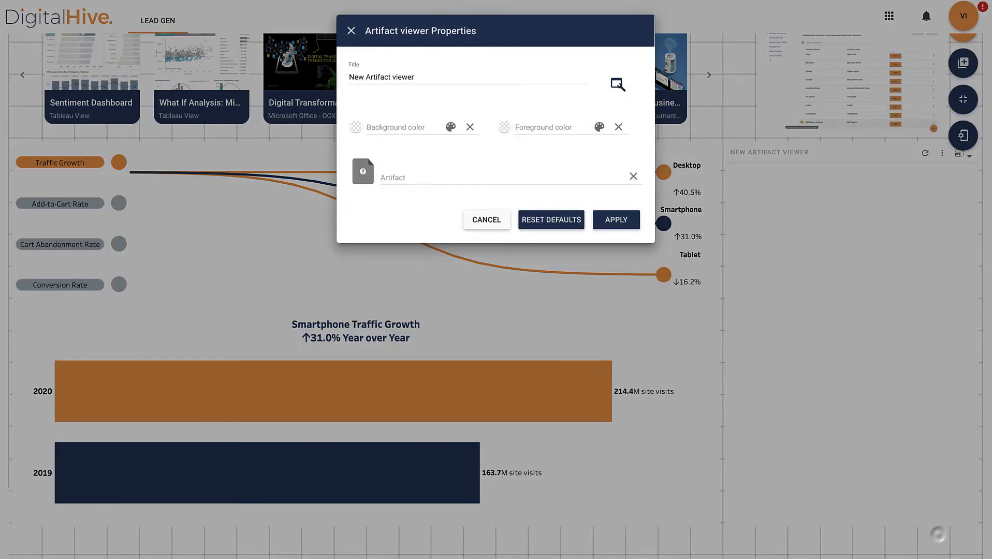
triple_click(421, 77)
type("Salees")
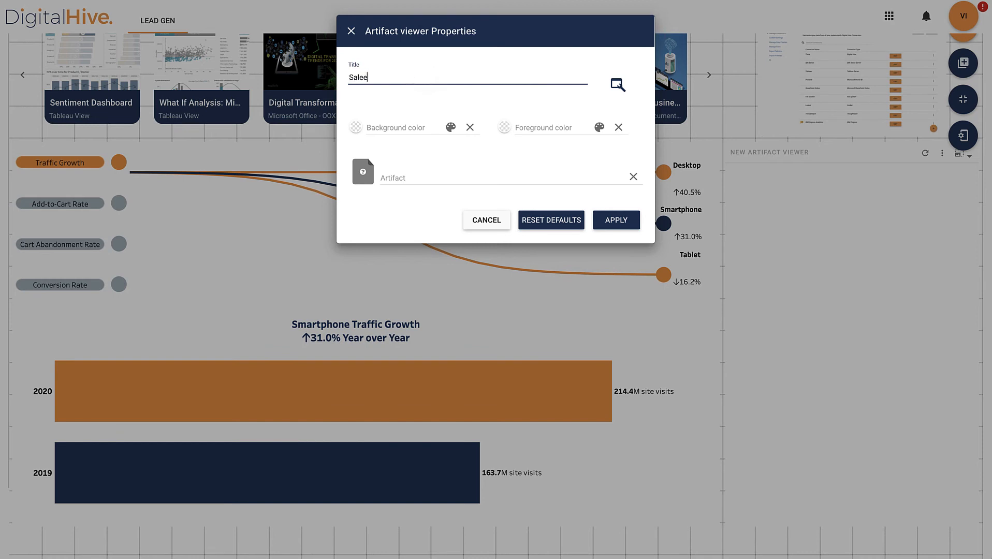
key("BackSpace")
key("BackSpace")
key("BackSpace")
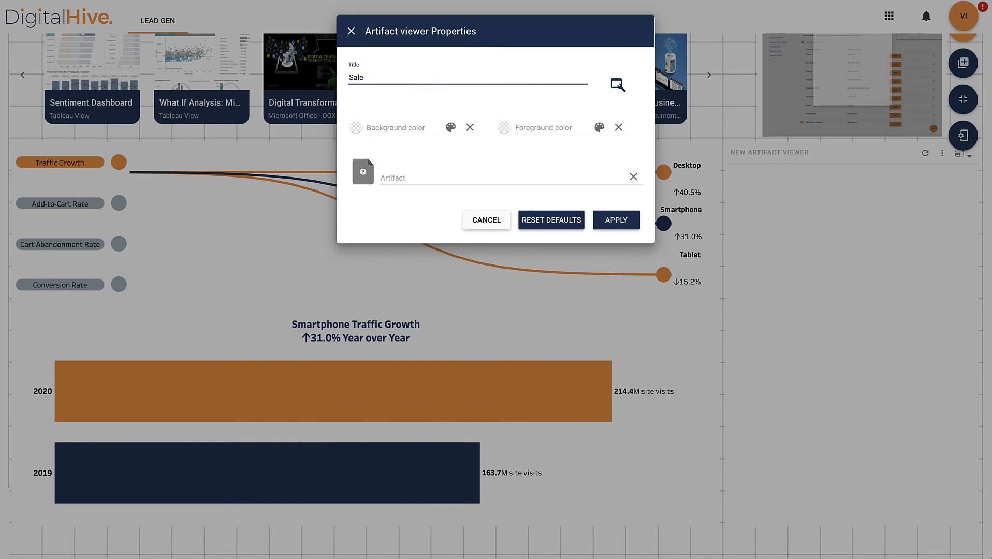
type("s vs Profit")
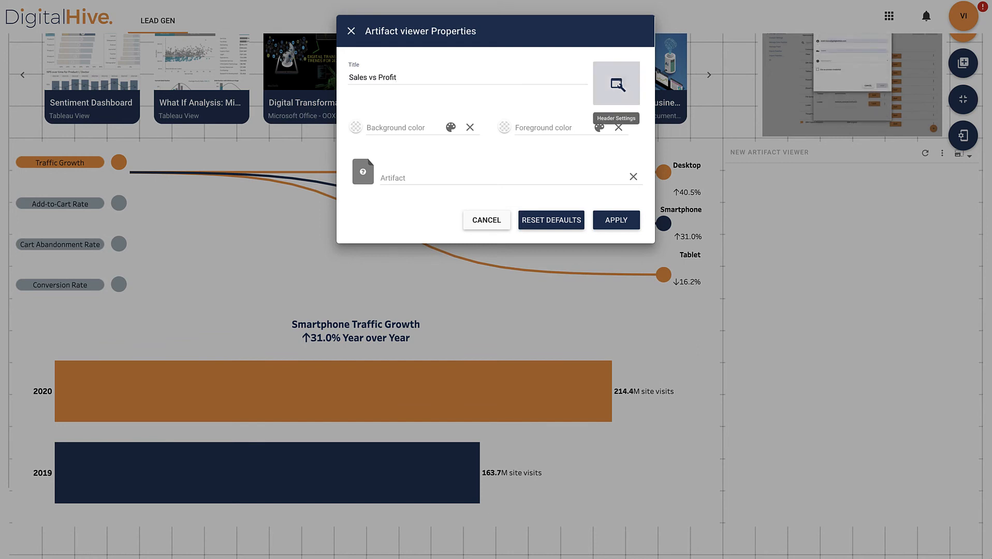
Give the Sales vs Profit tile's header a custom background colour of #193359 and a custom text colour of #ffffff, keeping its position at Top.
left_click(618, 85)
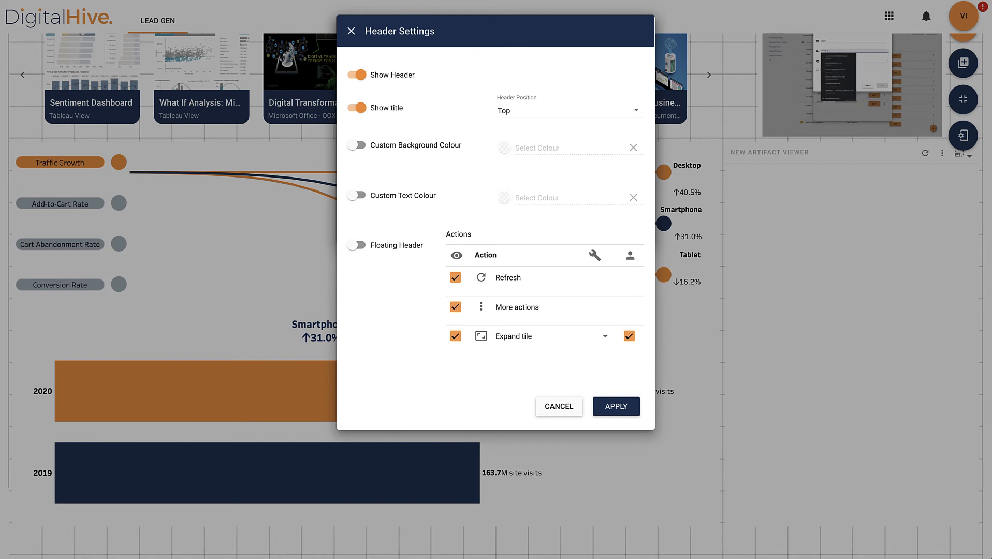
left_click(517, 110)
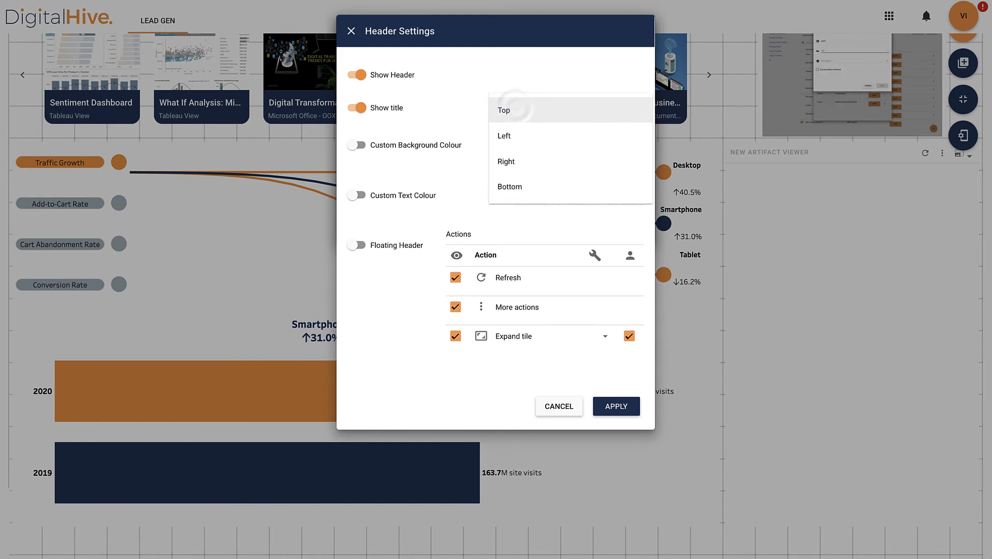
left_click(518, 110)
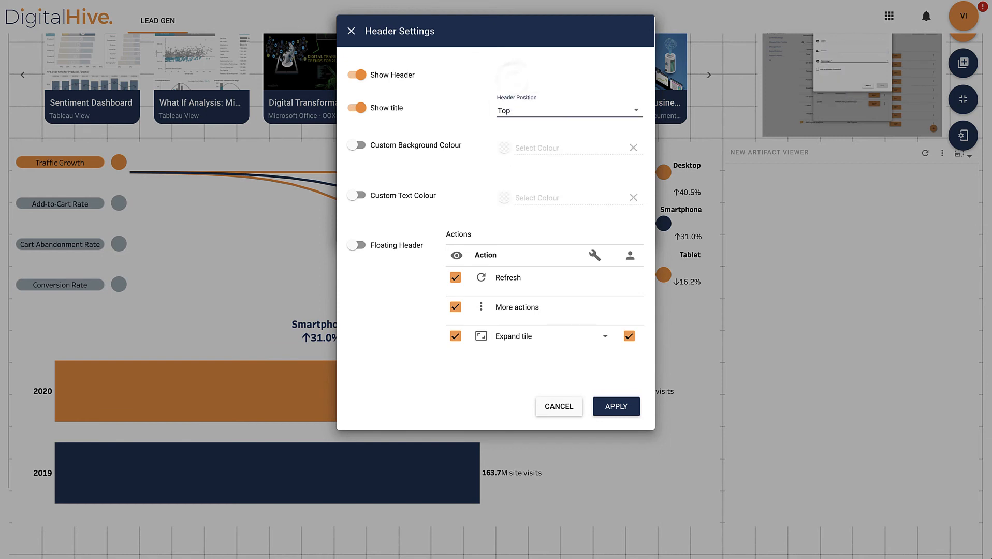
left_click(393, 145)
left_click(505, 149)
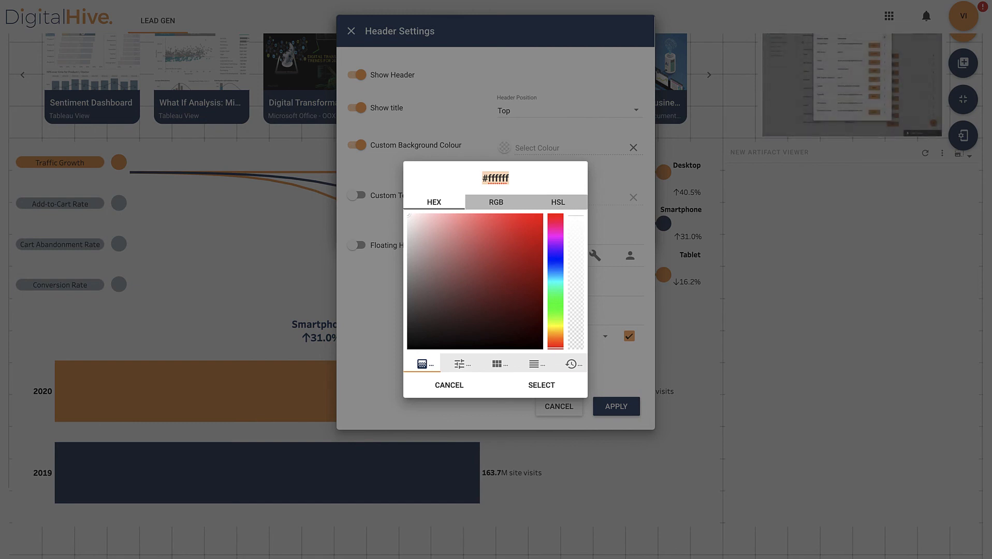
left_click(571, 364)
left_click(444, 221)
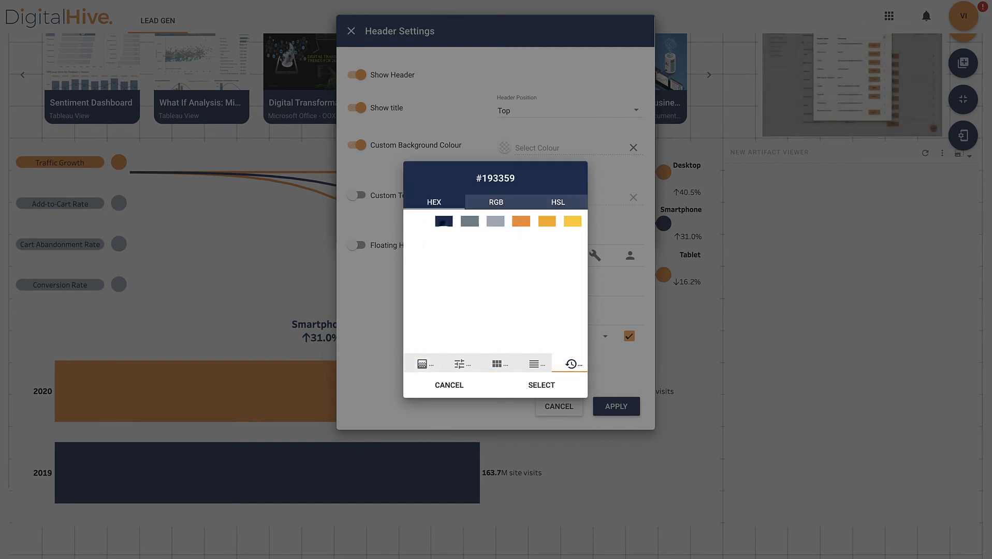
left_click(541, 385)
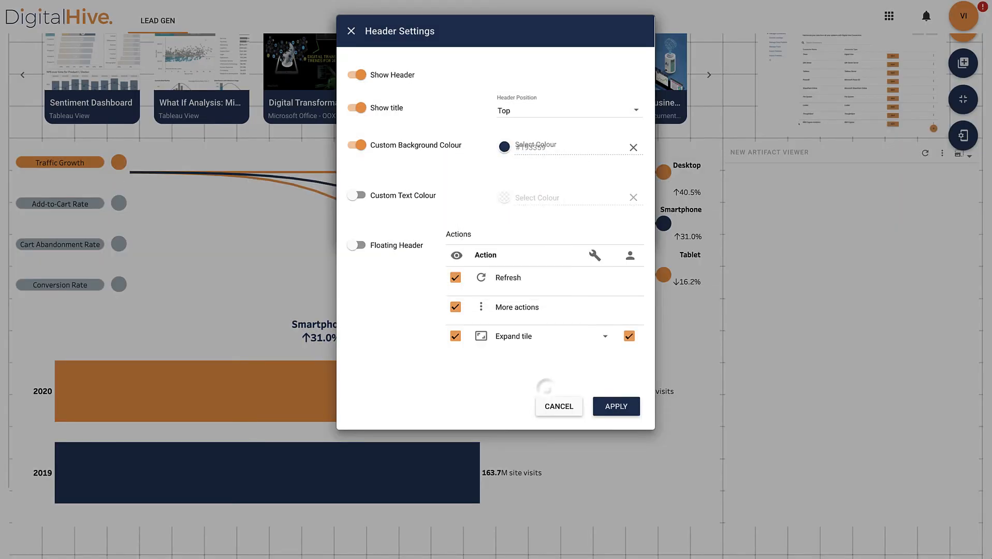
left_click(356, 195)
left_click(504, 197)
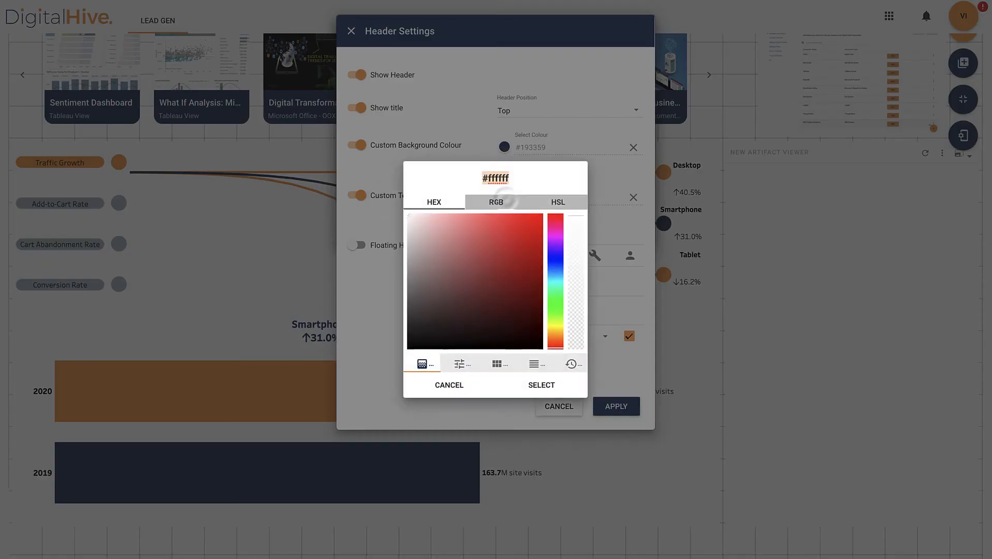
left_click(550, 383)
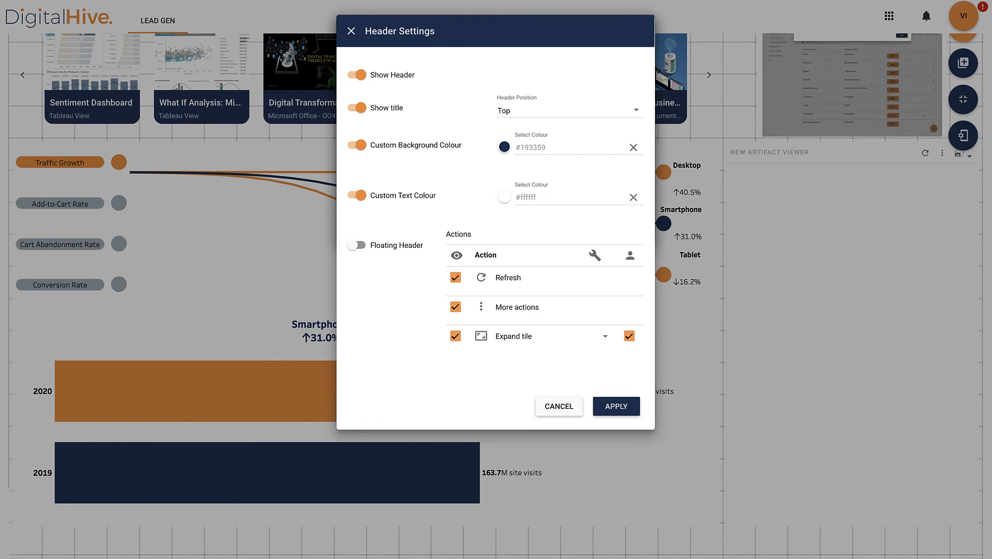
Hide the header's Refresh and More actions, turn on the floating header and apply the header settings.
left_click(455, 277)
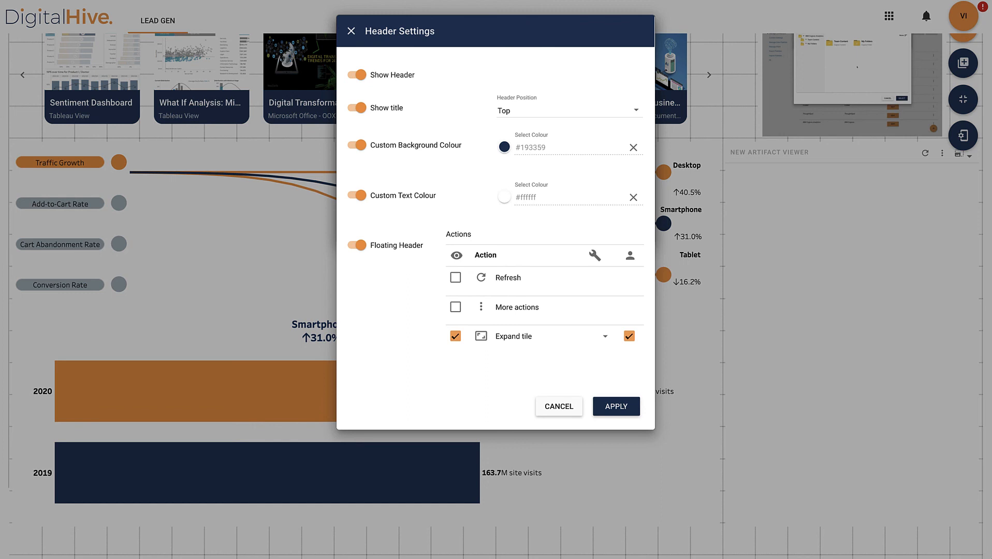
left_click(619, 406)
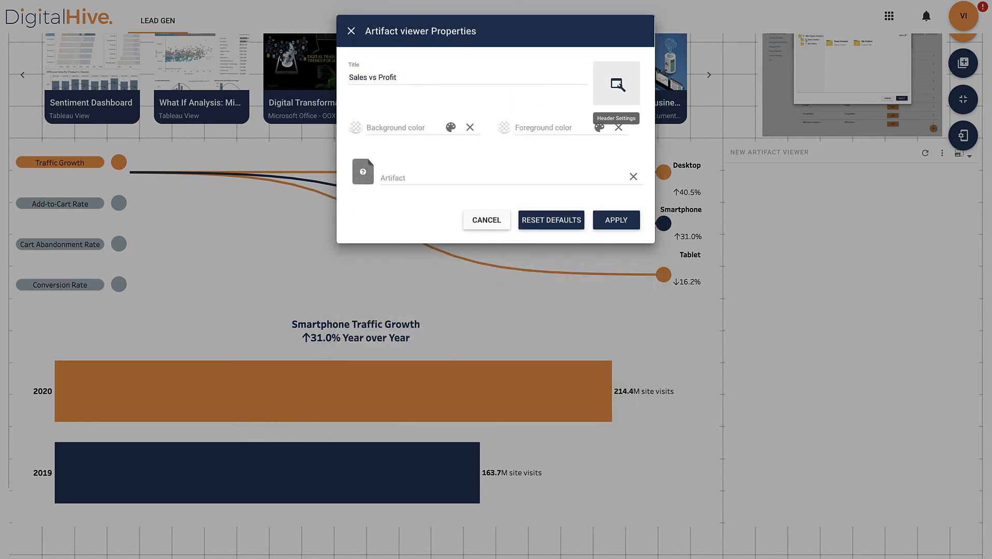
Search the item browser for "metrics", choose the Fresh Air - Sales Metrics (2 charts light) dashboard as the artifact and apply the tile properties.
left_click(365, 173)
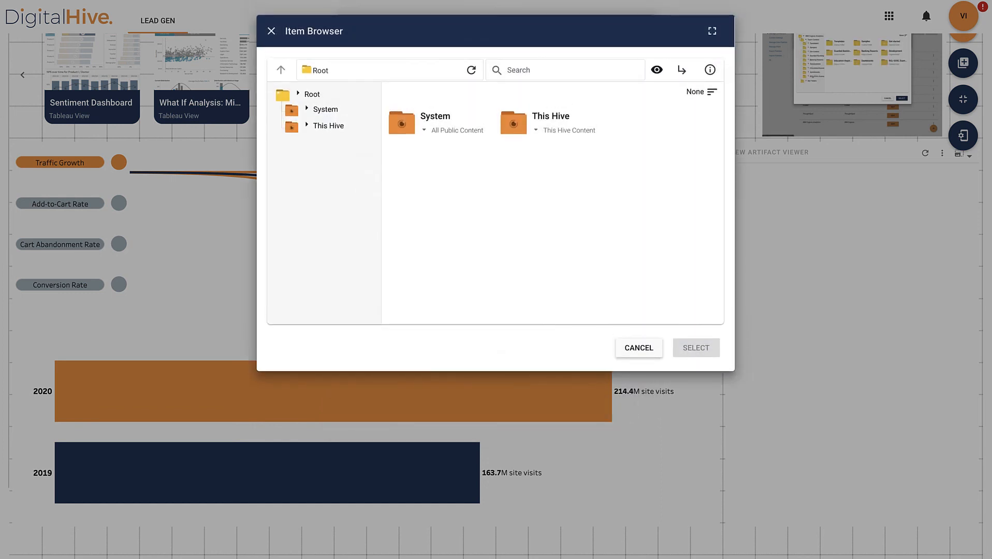
left_click(512, 70)
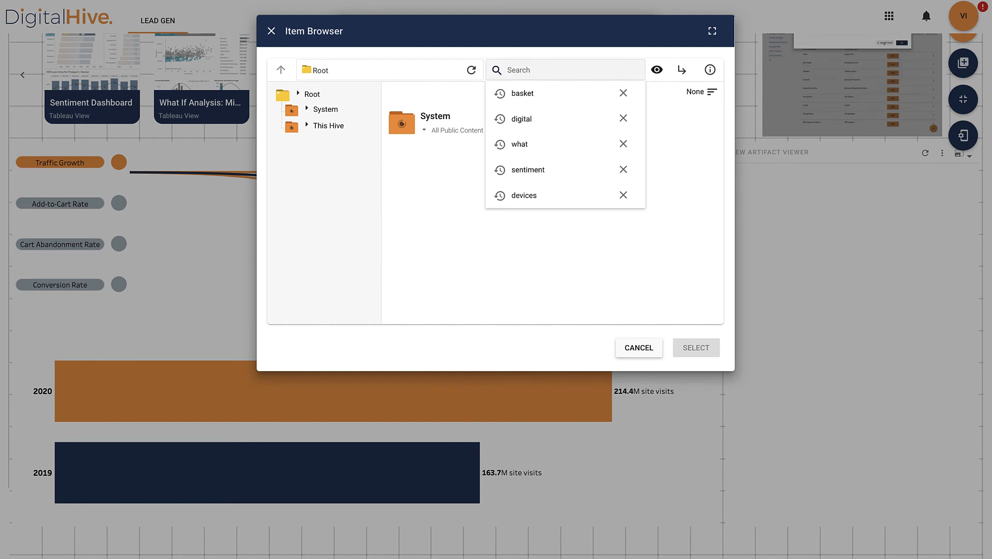
type("metrics")
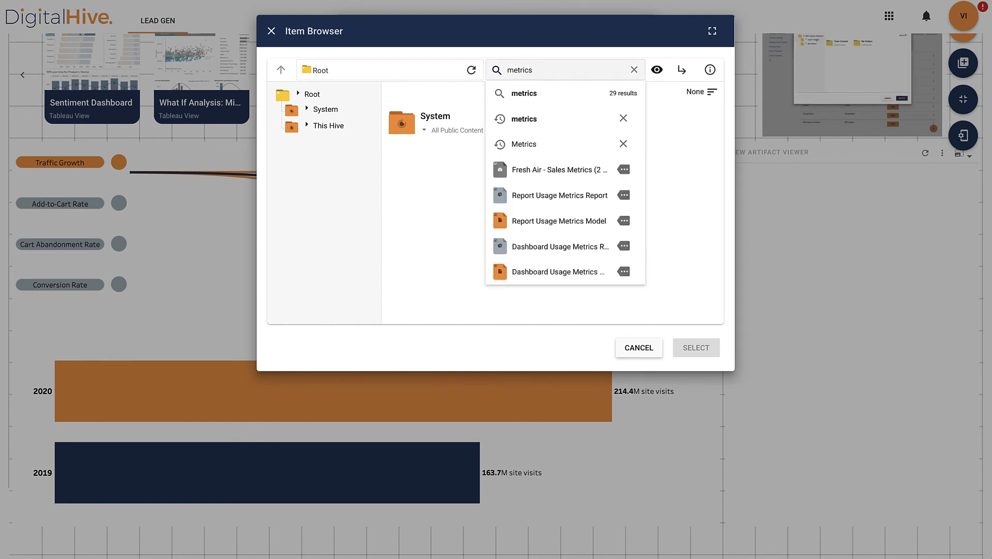
key("Return")
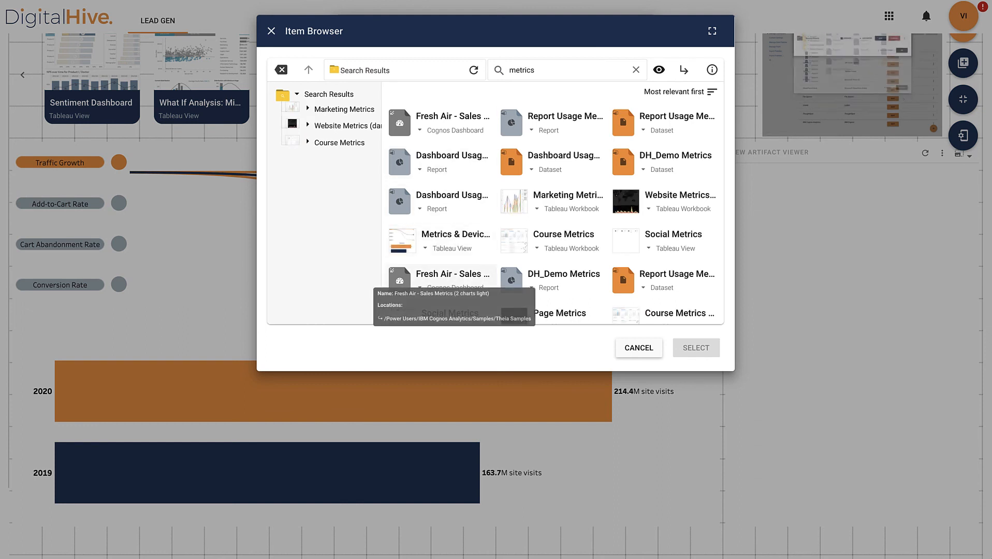
left_click(435, 273)
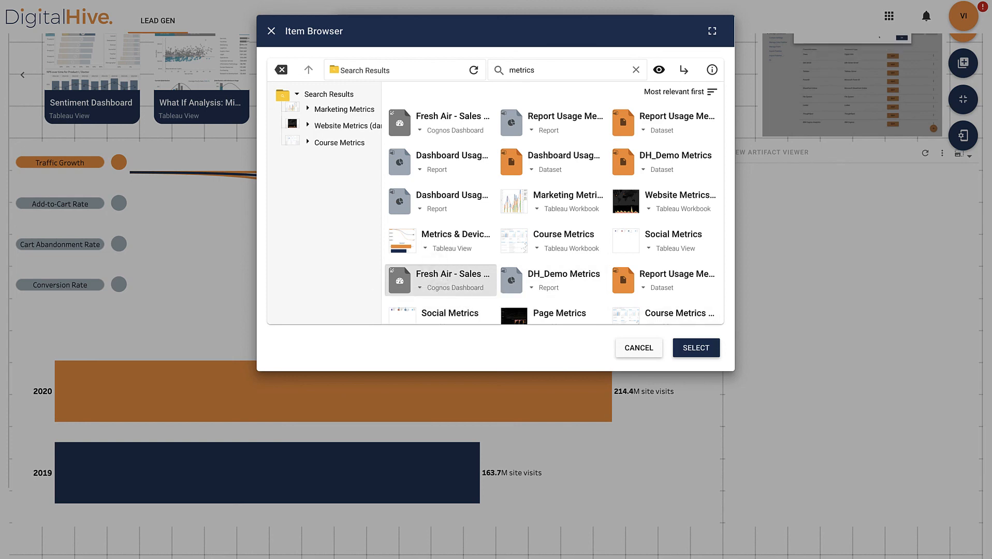
left_click(702, 350)
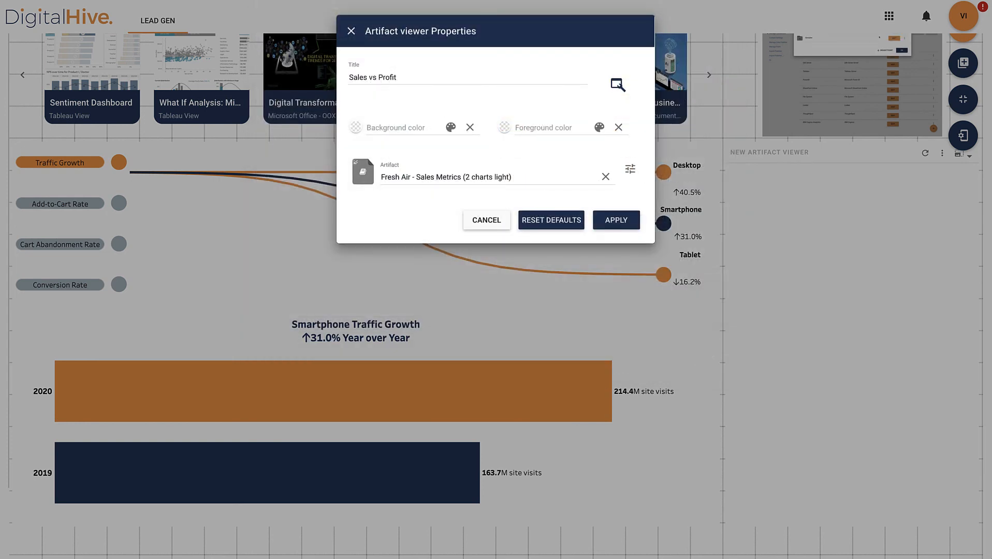
left_click(616, 220)
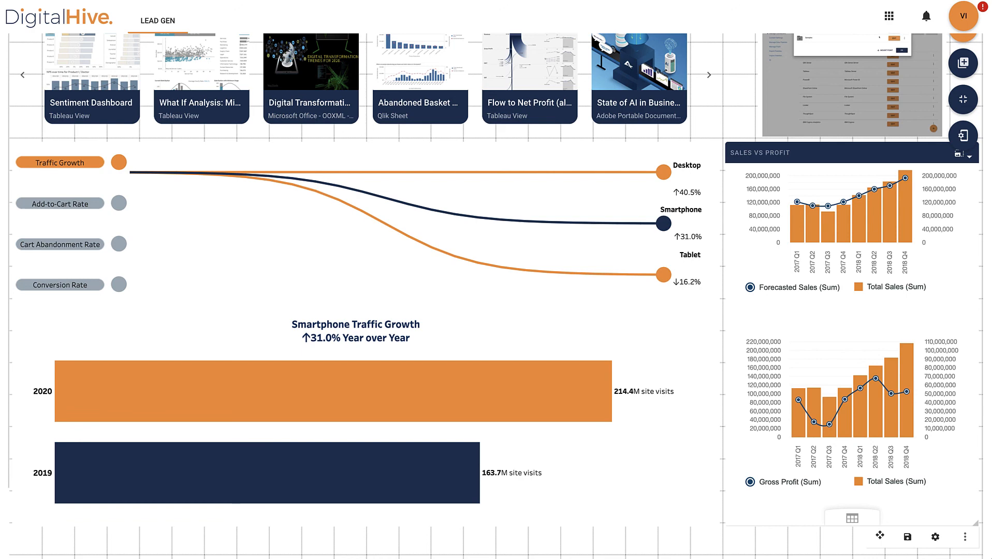
Open the user options to save the hive's pending changes.
scroll(852, 311, "up", 1)
left_click(963, 17)
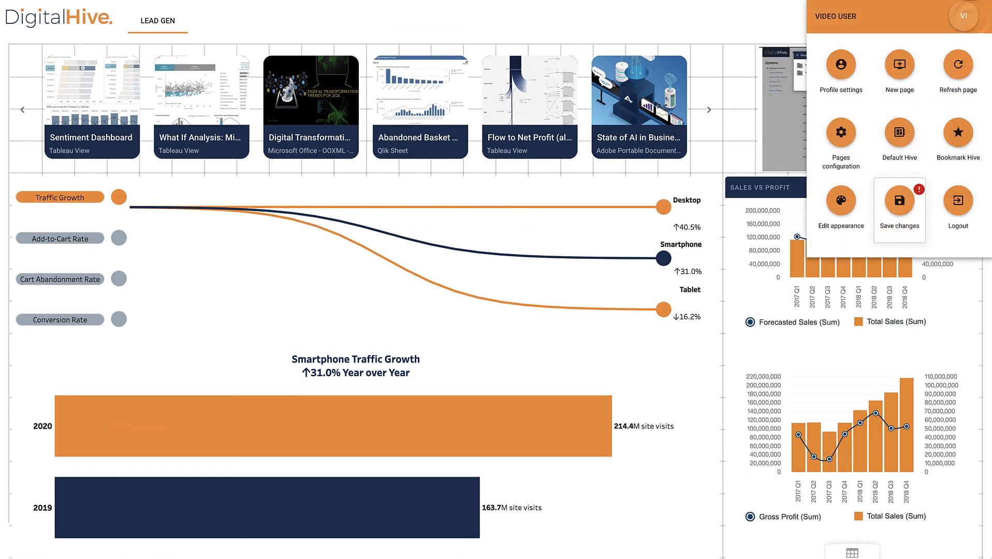